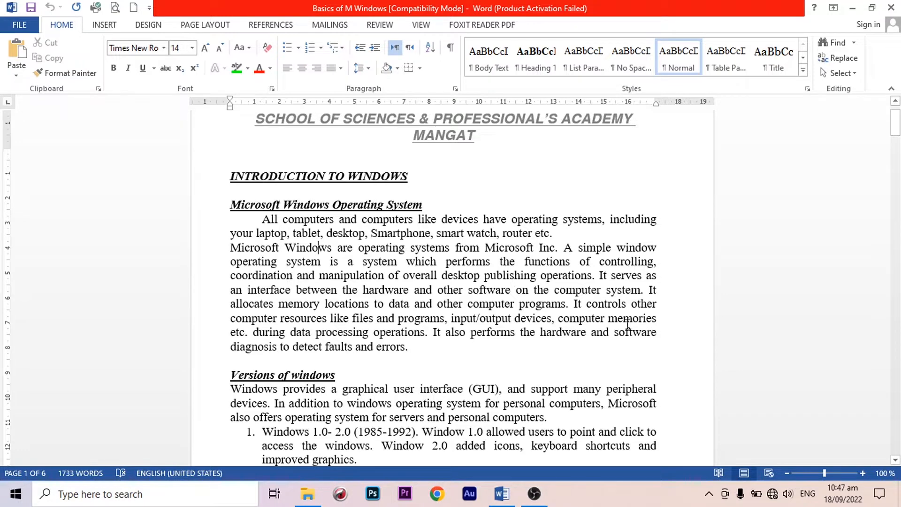
drag(415, 347, 266, 226)
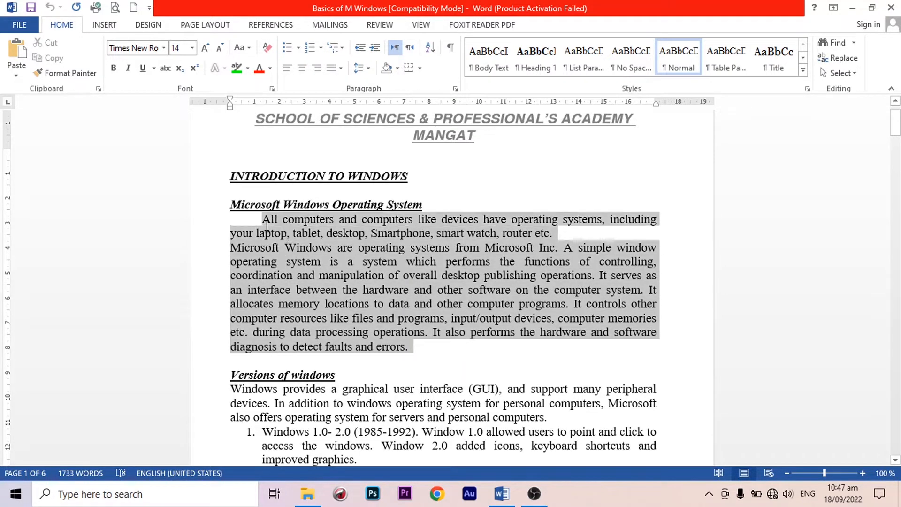
click(415, 276)
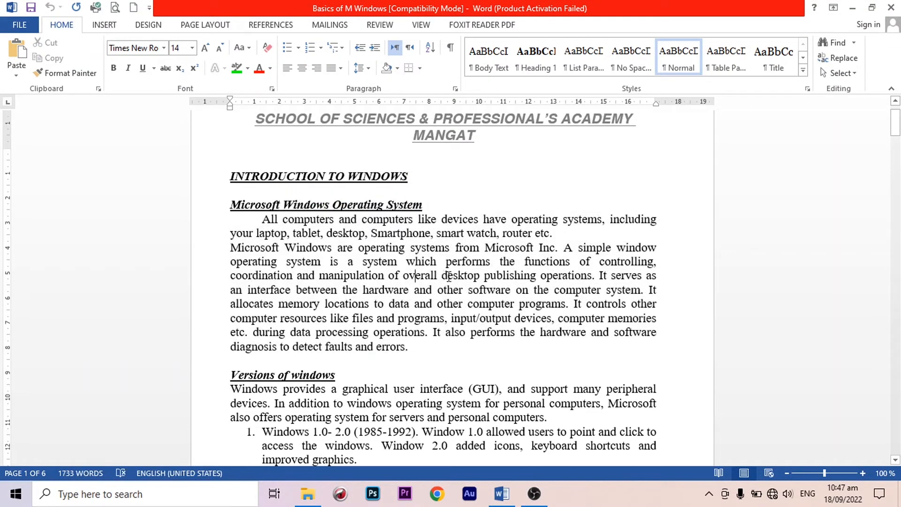
drag(416, 347, 280, 226)
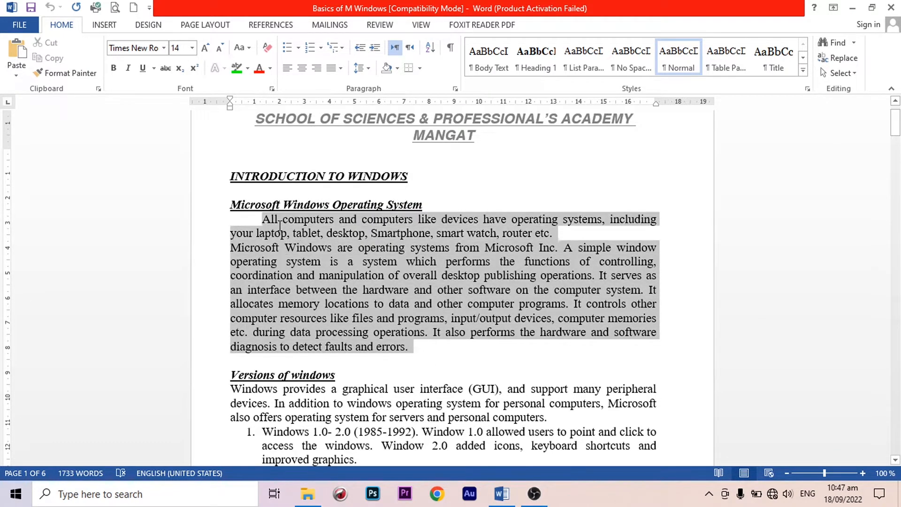
click(370, 261)
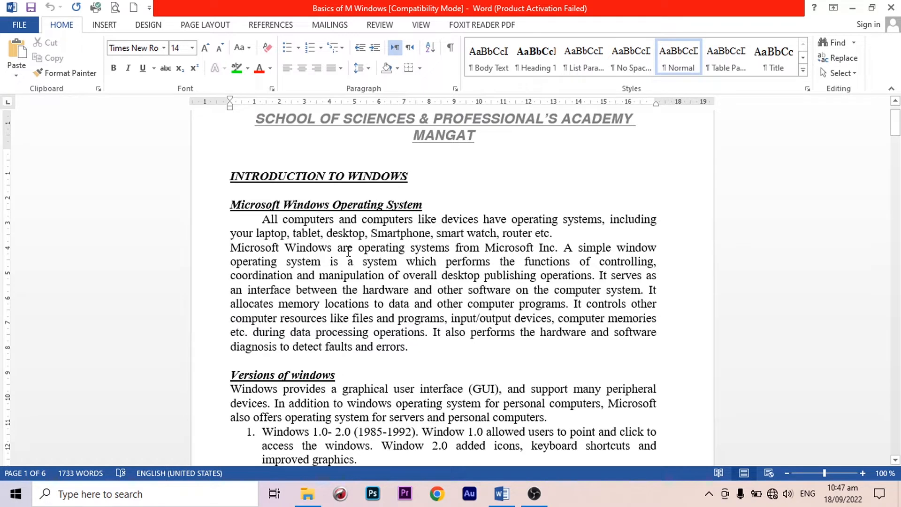
Step: Try left and right alignment on the paragraph beginning "Microsoft Windows are operating systems", and center it
click(380, 247)
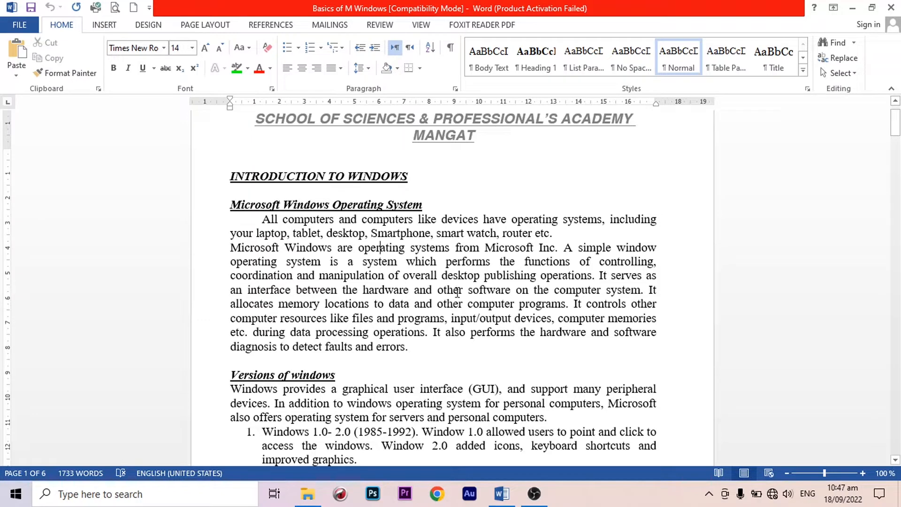
click(290, 71)
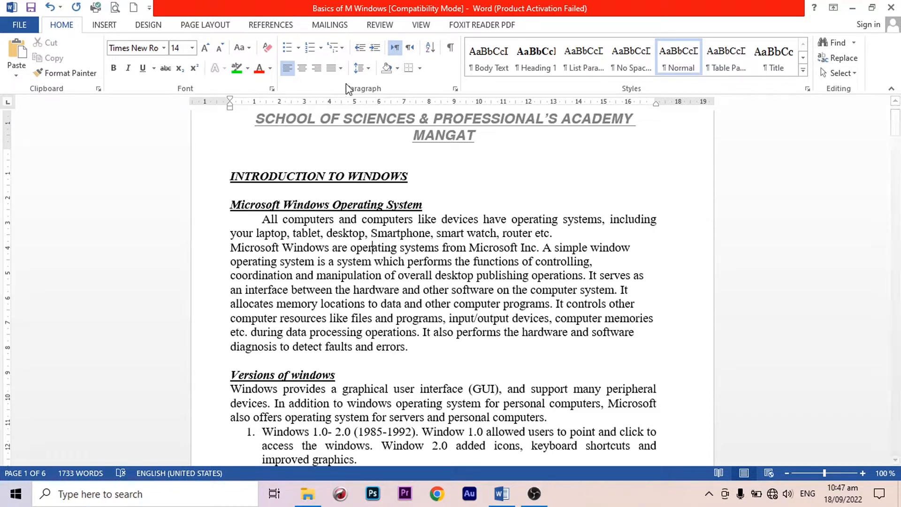
click(317, 68)
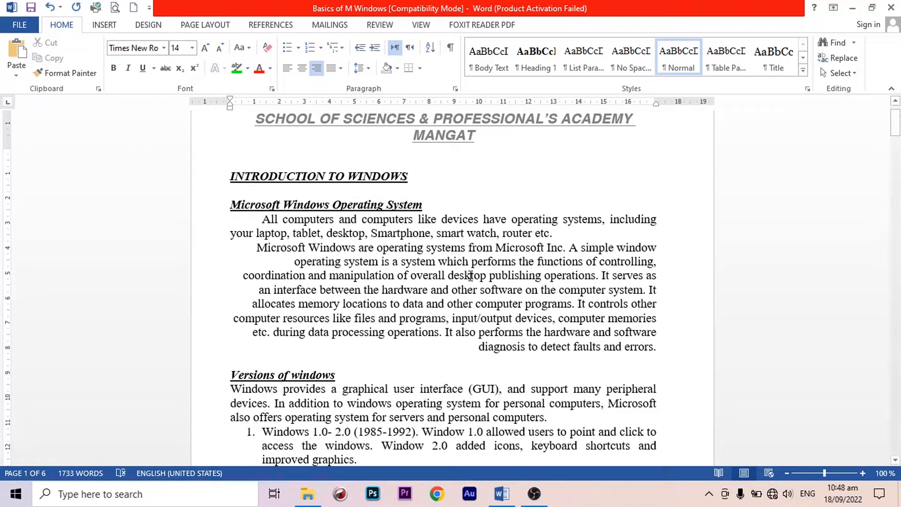
click(418, 277)
click(302, 69)
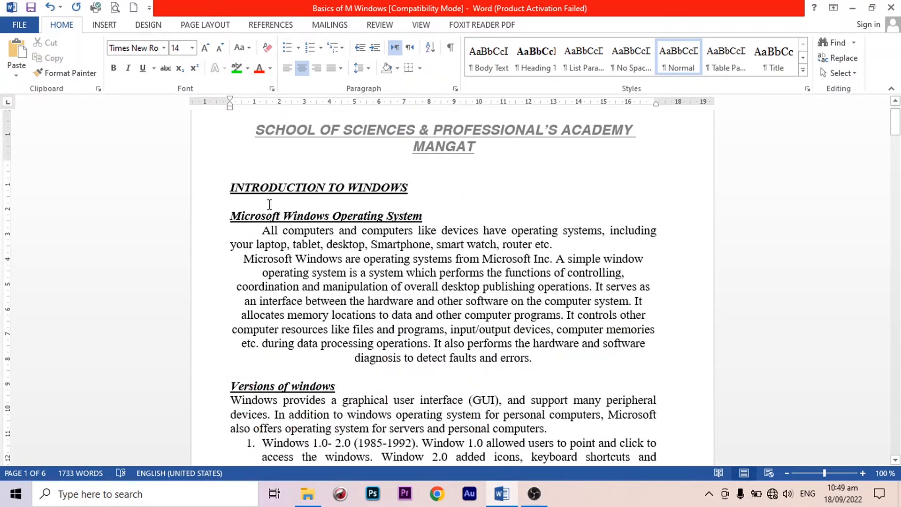
Step: Center the INTRODUCTION TO WINDOWS heading and return it to left alignment
click(297, 187)
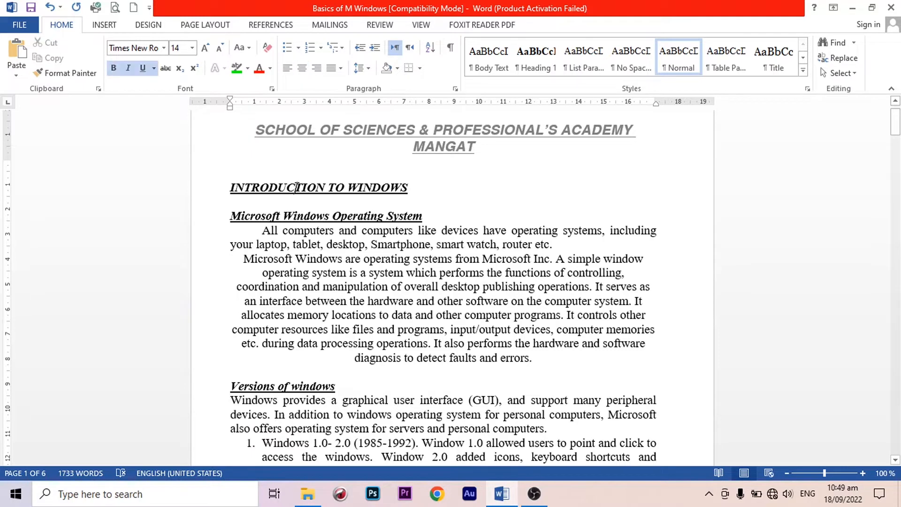
click(301, 68)
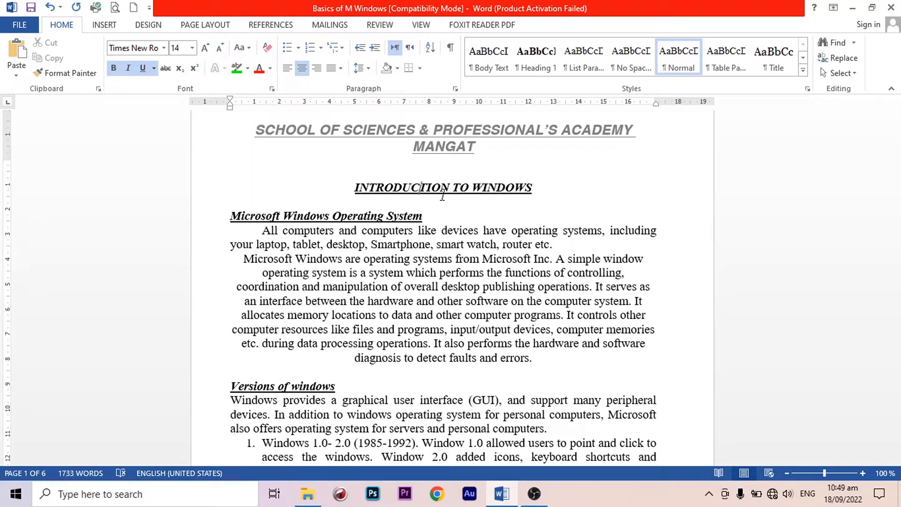
key(ctrl+l)
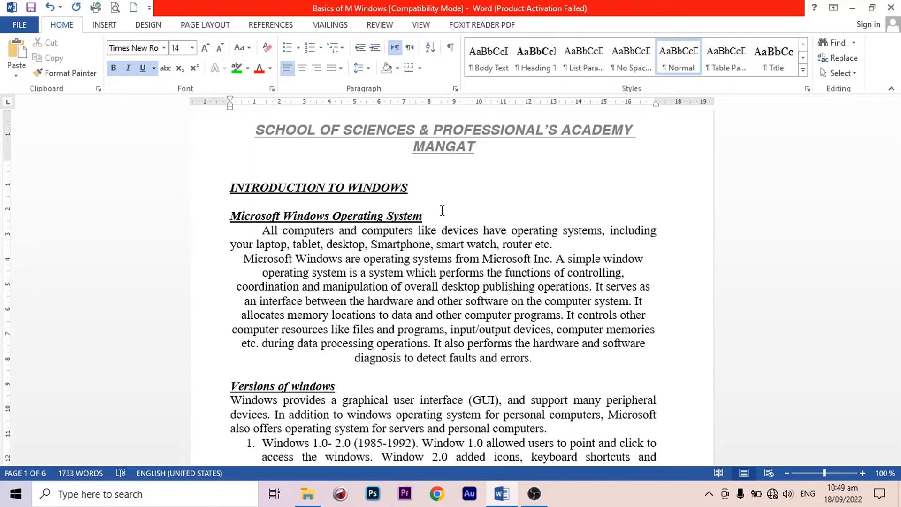
Step: Look through the first pages of the document to examine how the text is aligned
click(370, 272)
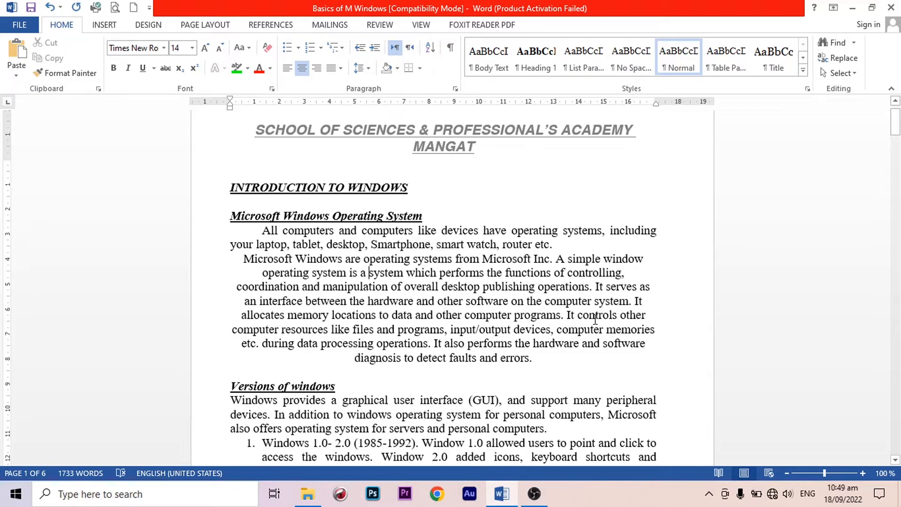
scroll(349, 418, down, 1)
scroll(349, 417, down, 10)
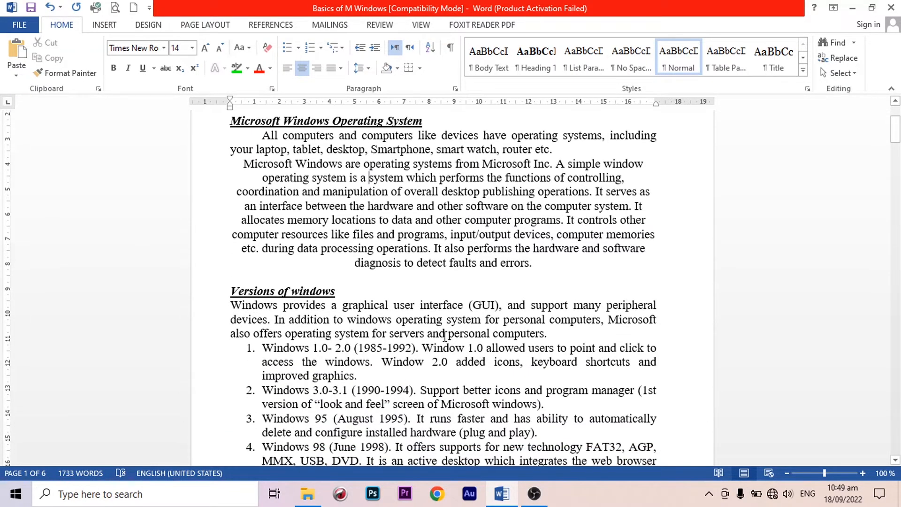
scroll(460, 352, down, 11)
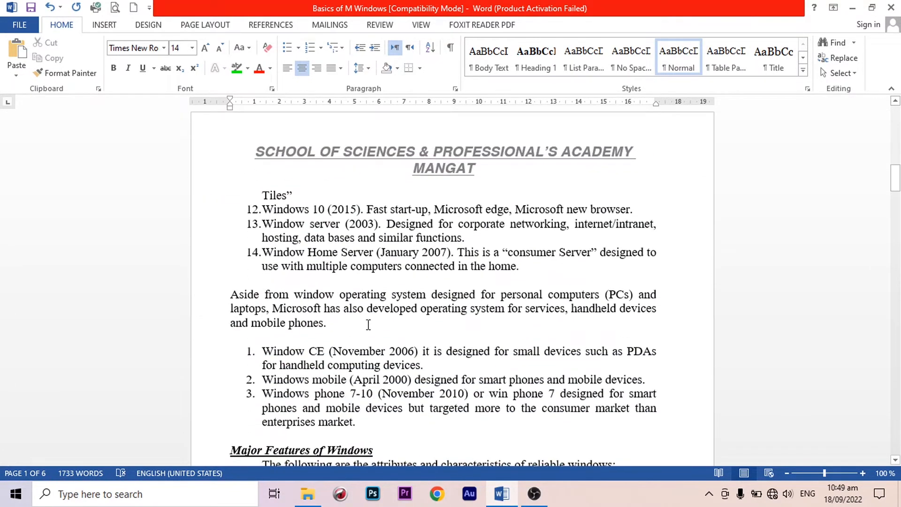
scroll(629, 235, down, 6)
scroll(605, 312, down, 20)
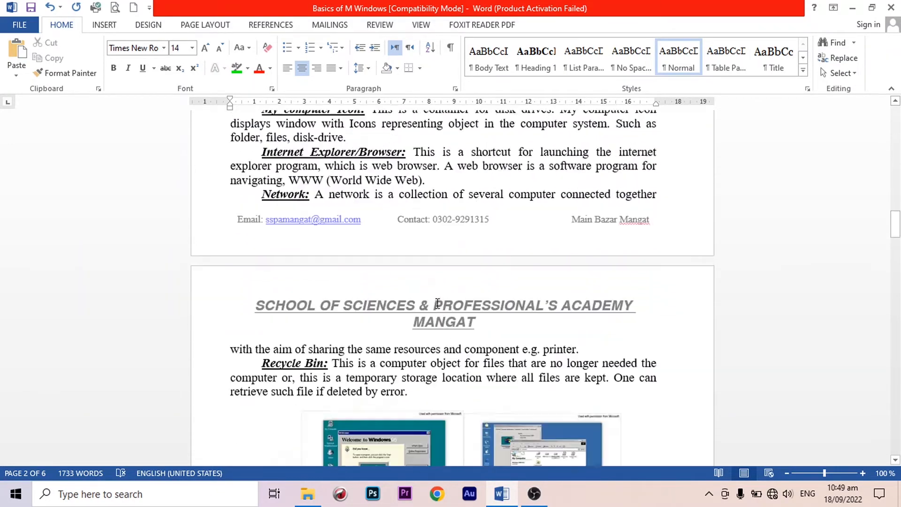
scroll(474, 308, up, 20)
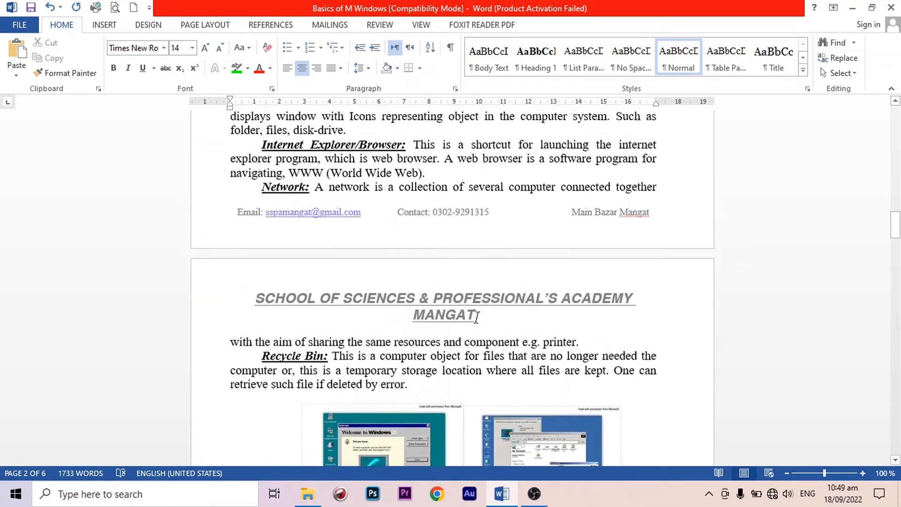
scroll(477, 321, up, 18)
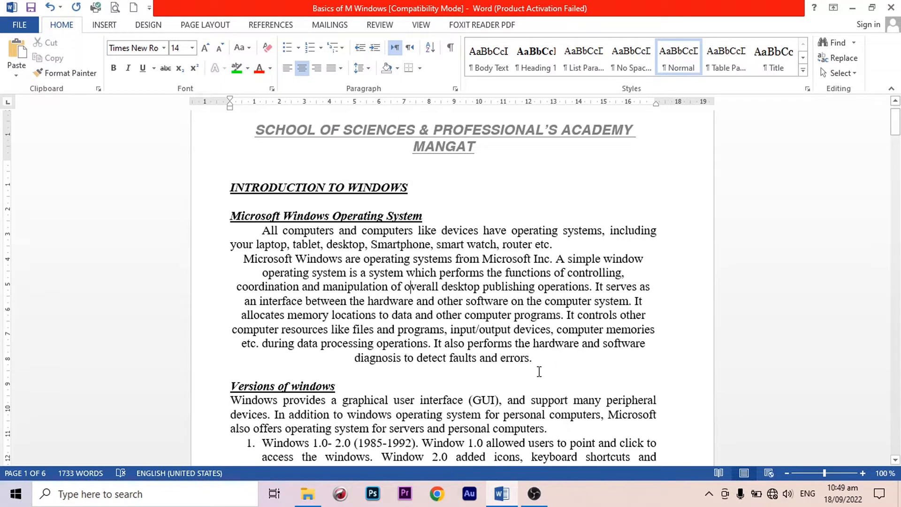
Step: Justify both paragraphs under the Microsoft Windows Operating System heading
drag(358, 301, 224, 239)
drag(254, 230, 262, 230)
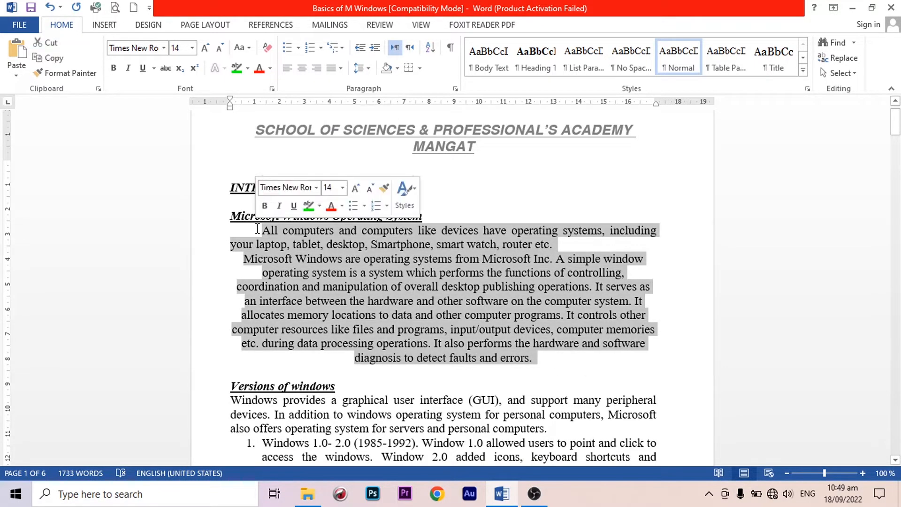
click(341, 68)
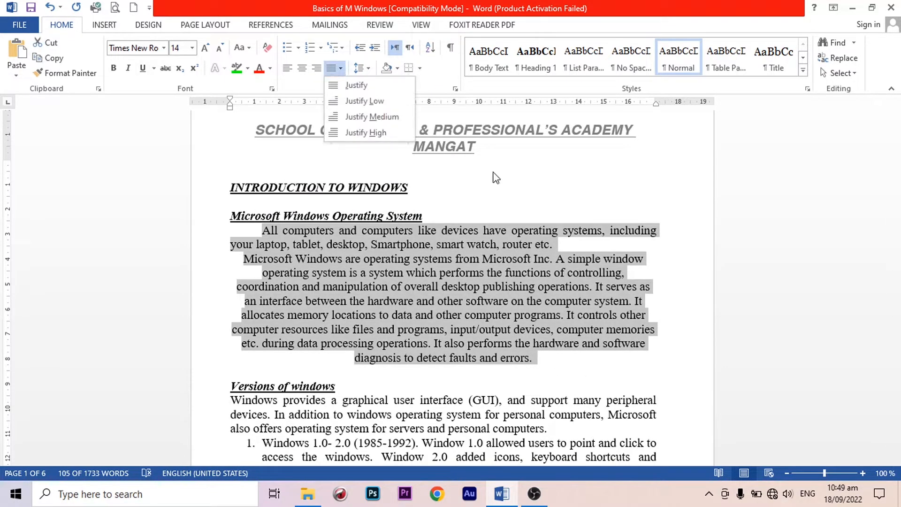
click(354, 85)
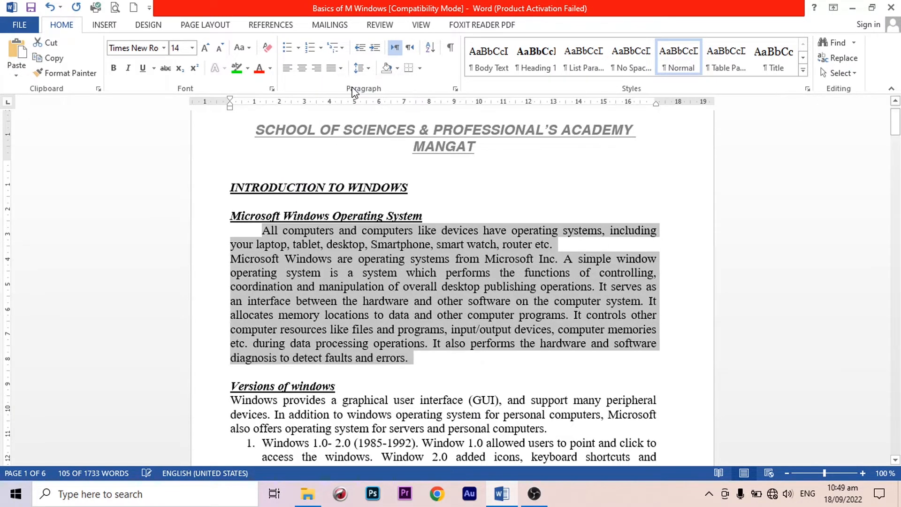
click(595, 311)
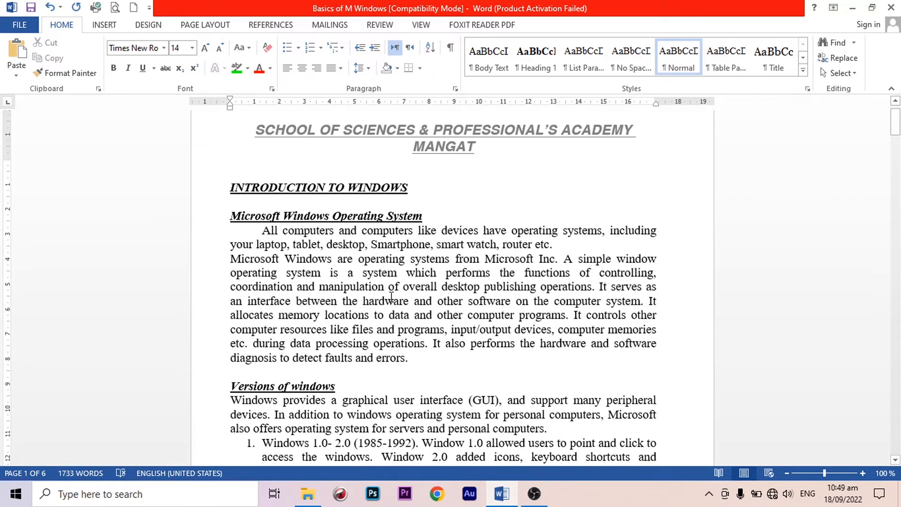
key(ctrl+j)
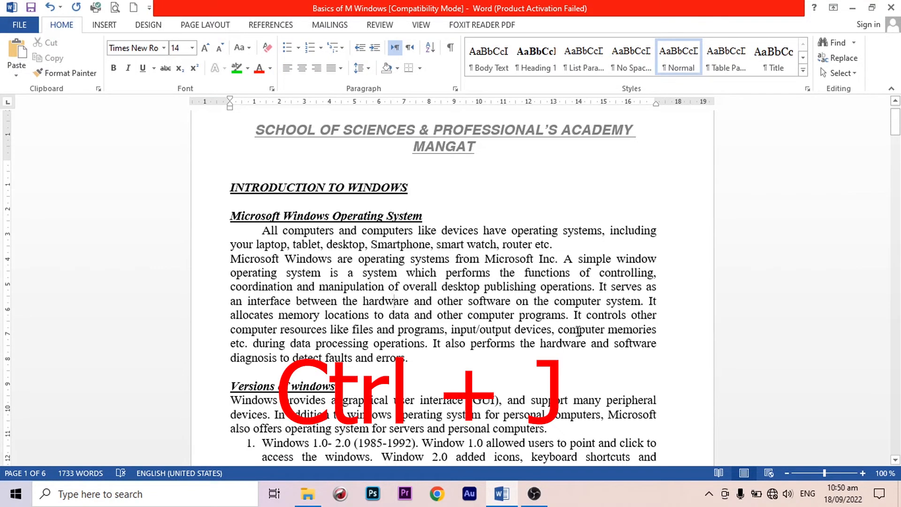
Step: Try Justify Low, Justify Medium and Justify High on the paragraph beginning "Microsoft Windows are operating systems", and return it to Justify
click(339, 69)
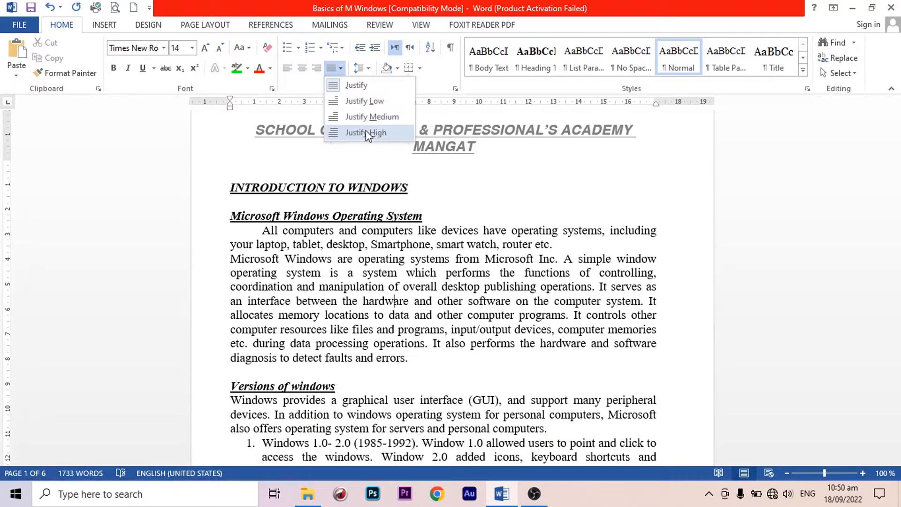
click(370, 101)
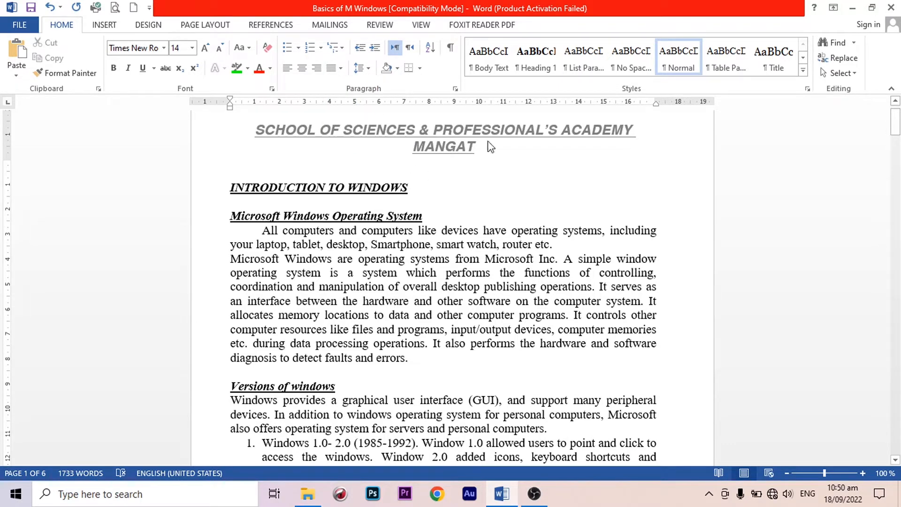
click(341, 69)
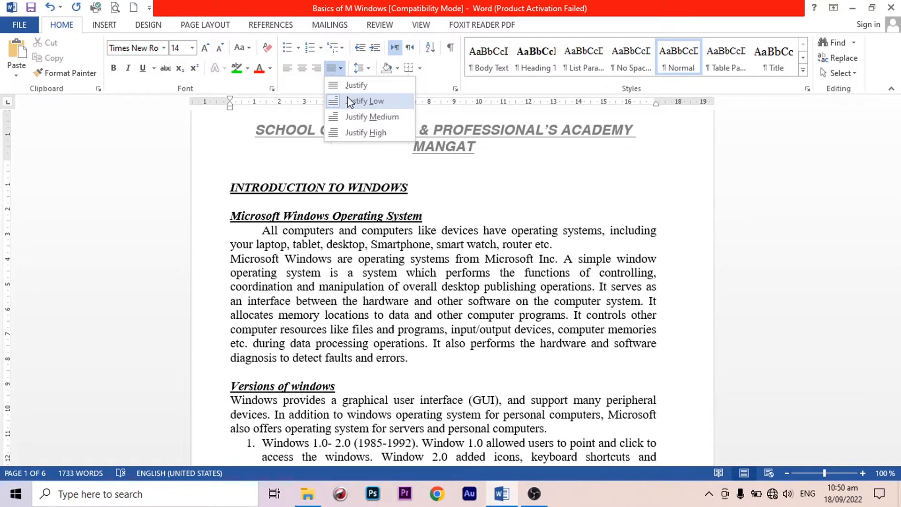
click(352, 116)
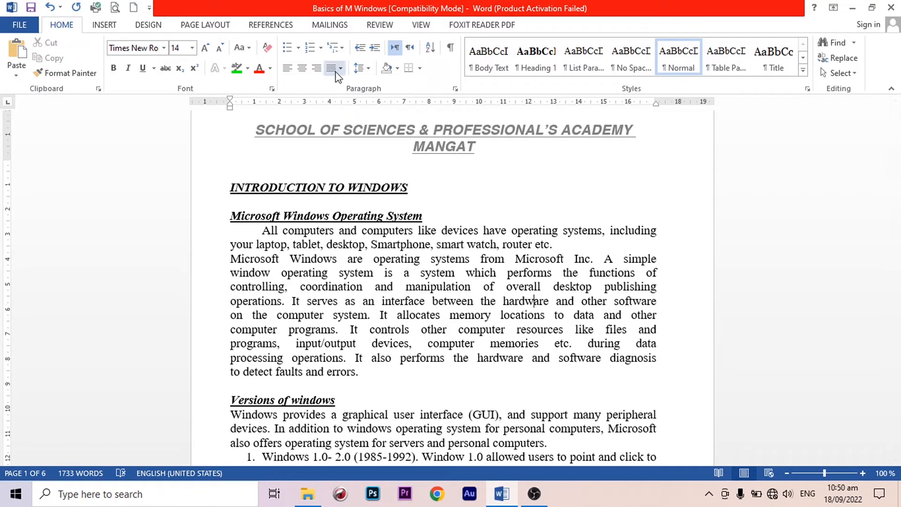
click(340, 69)
click(359, 131)
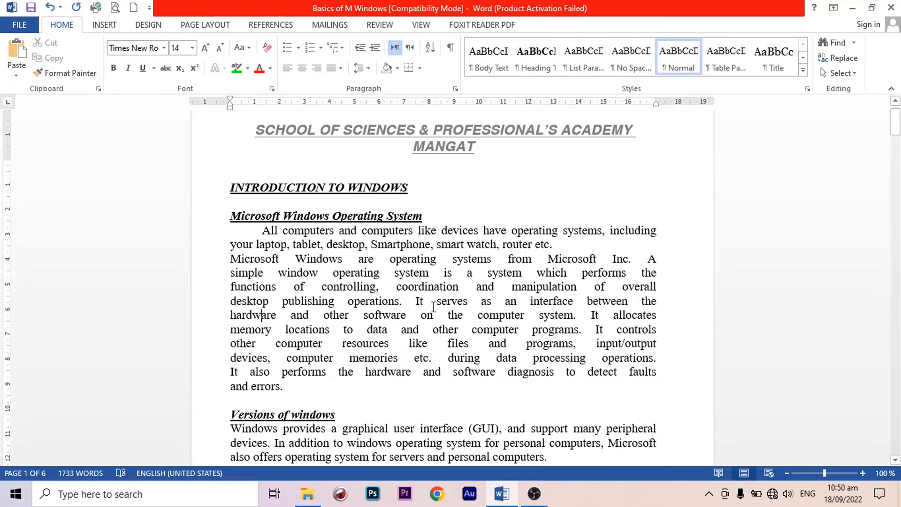
click(340, 68)
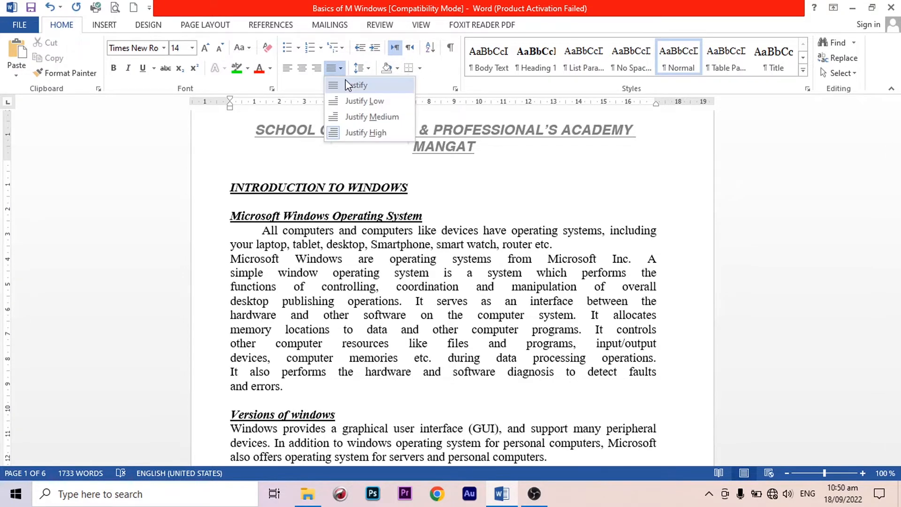
click(356, 85)
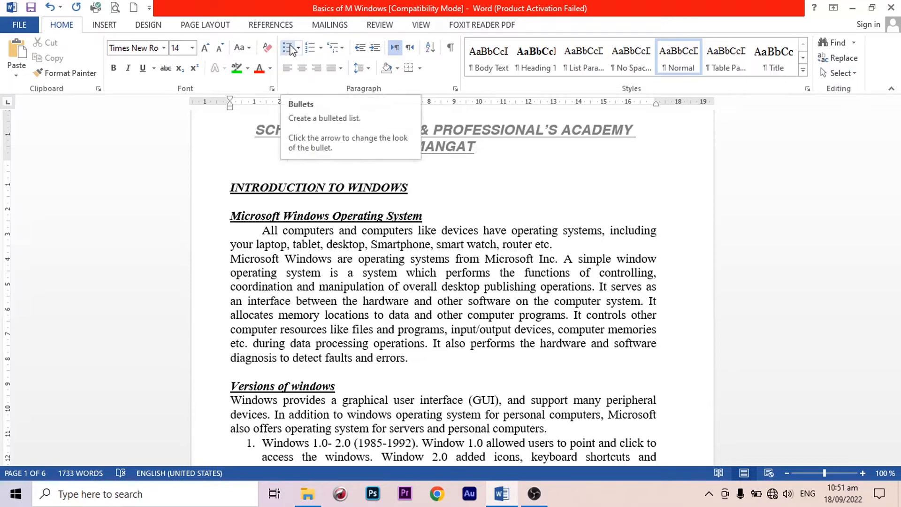
Step: Give the first four items of the Versions of windows list solid round bullets, and set their bullet style to None
scroll(301, 187, down, 2)
scroll(301, 186, down, 5)
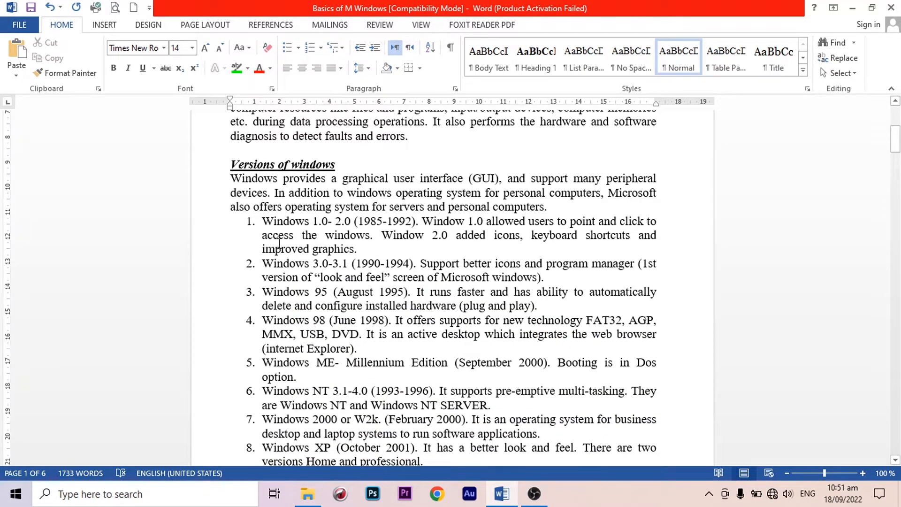
drag(263, 220, 359, 348)
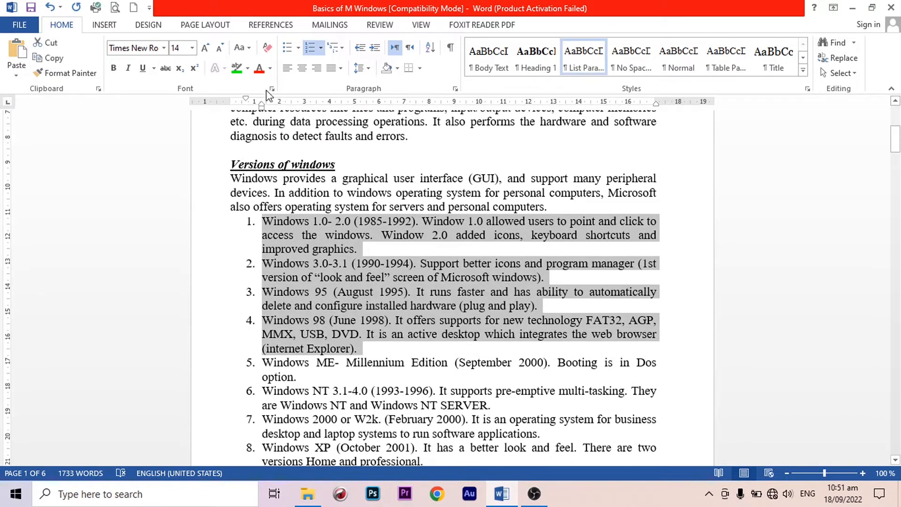
click(298, 48)
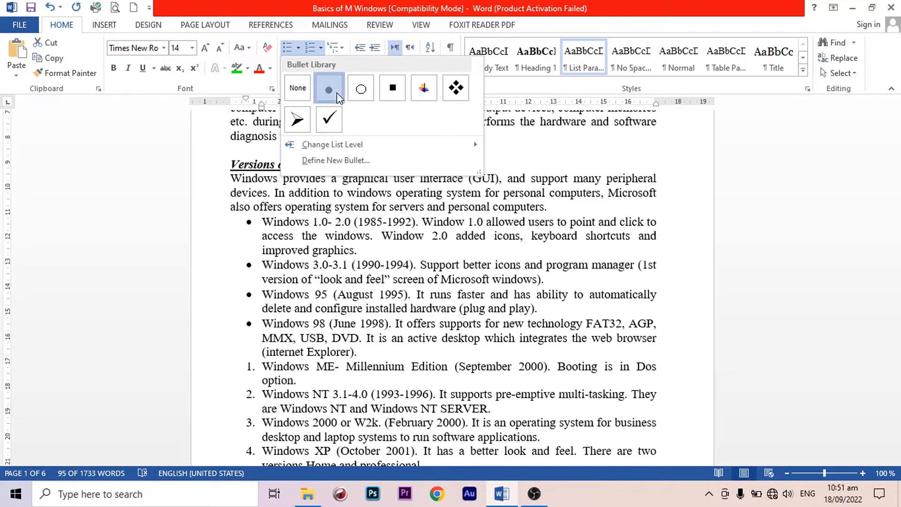
click(336, 92)
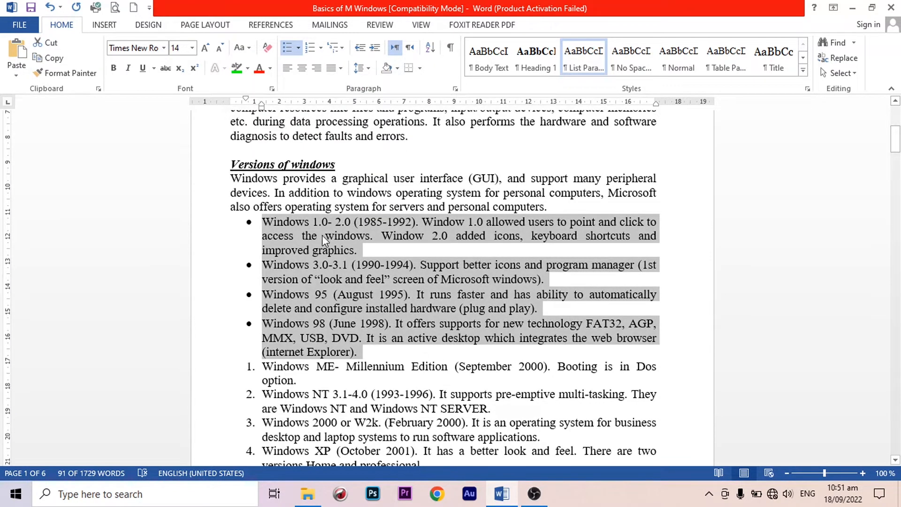
click(299, 48)
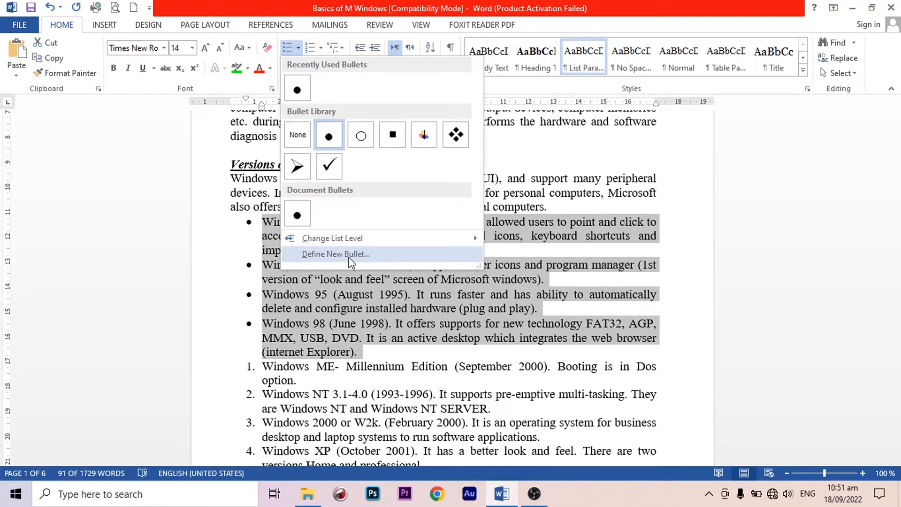
click(289, 139)
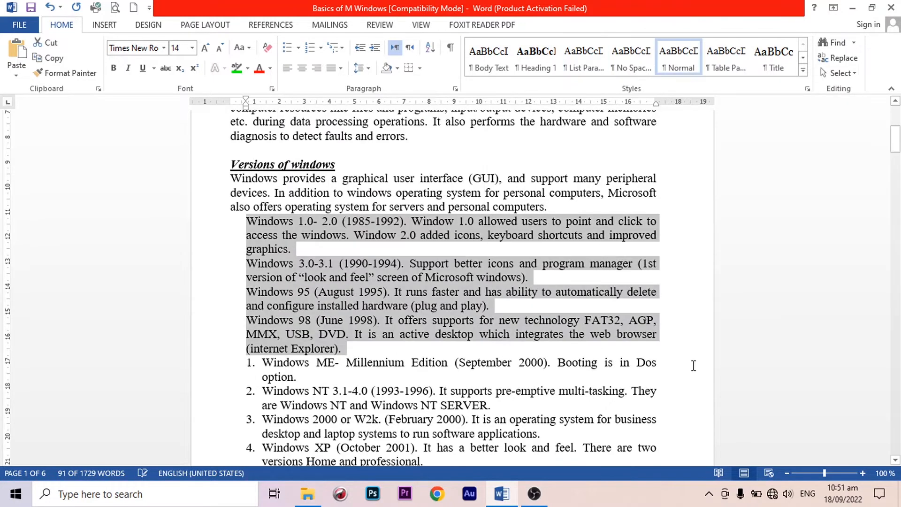
Step: Undo the last two bullet changes on the first four Versions of windows items, and view the numbering library for them
key(ctrl+z)
key(ctrl+z)
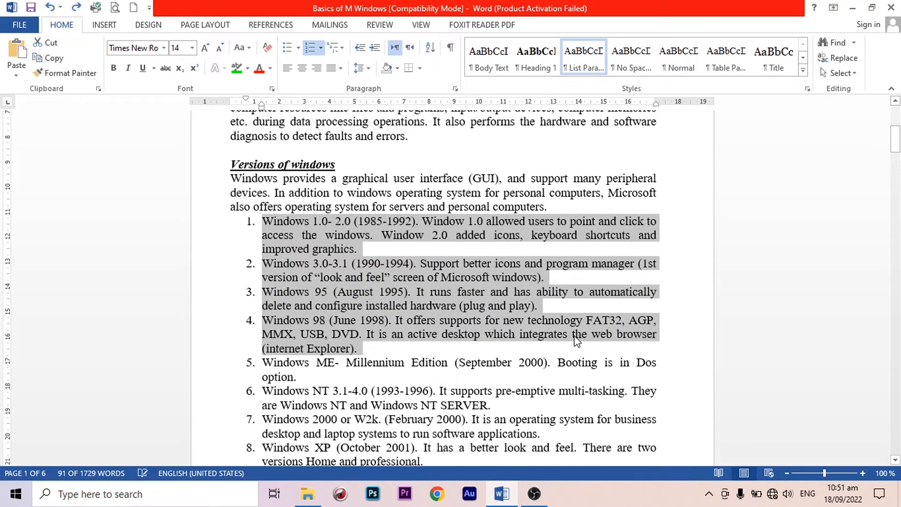
click(321, 48)
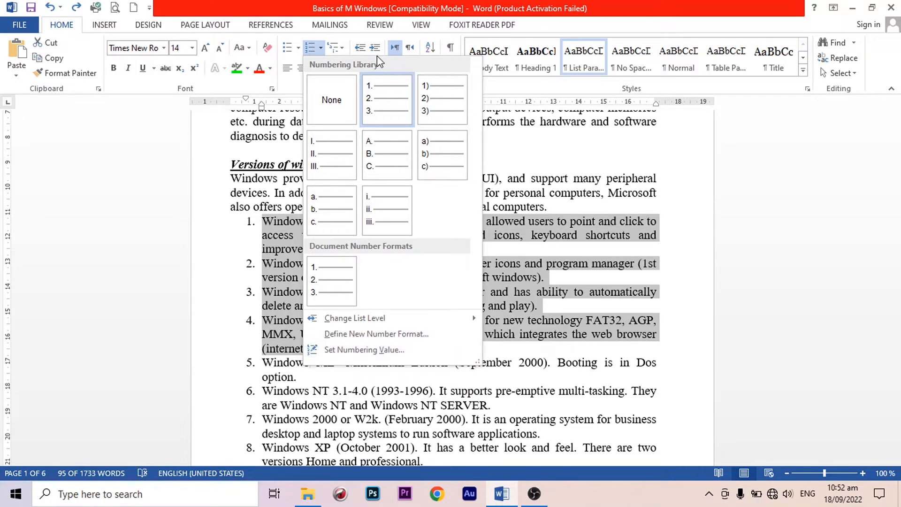
click(322, 49)
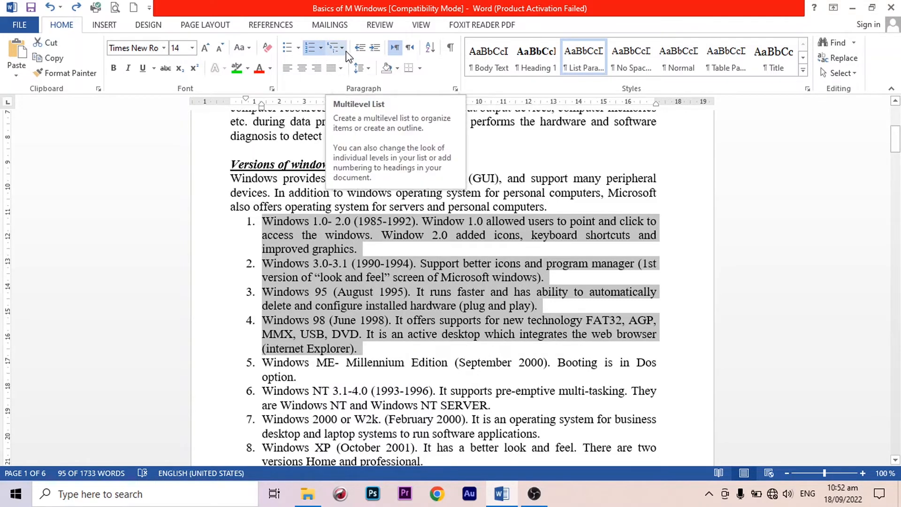
Step: Examine the multilevel list library for the four selected items, previewing the symbol-bulleted style and the Article and Section heading style
click(343, 48)
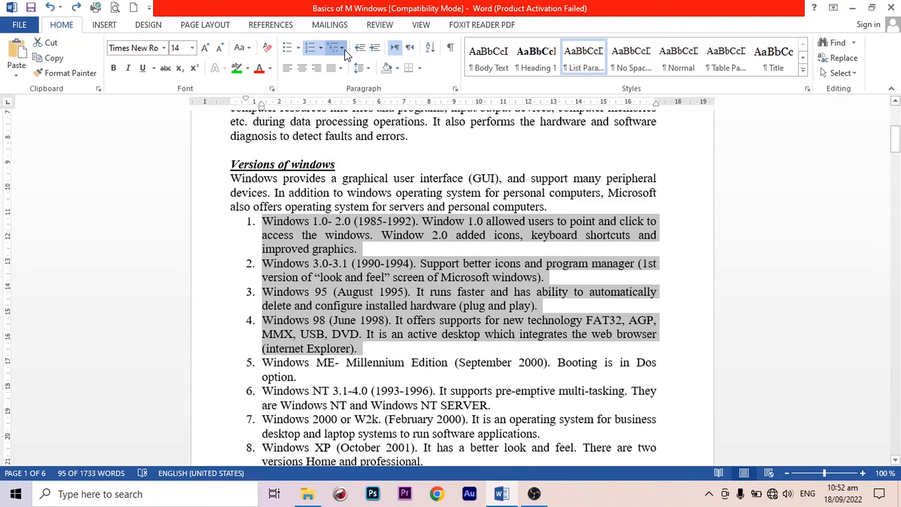
click(345, 51)
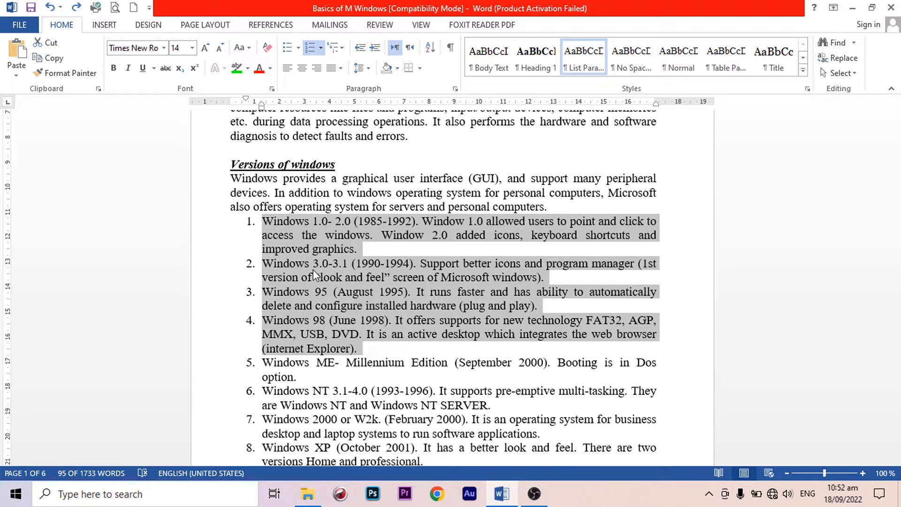
click(342, 47)
mouse_move(348, 261)
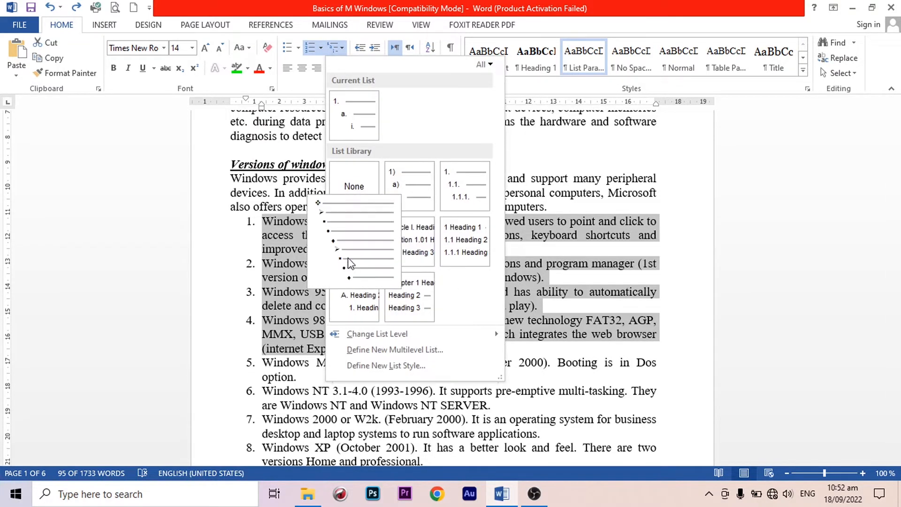
mouse_move(428, 238)
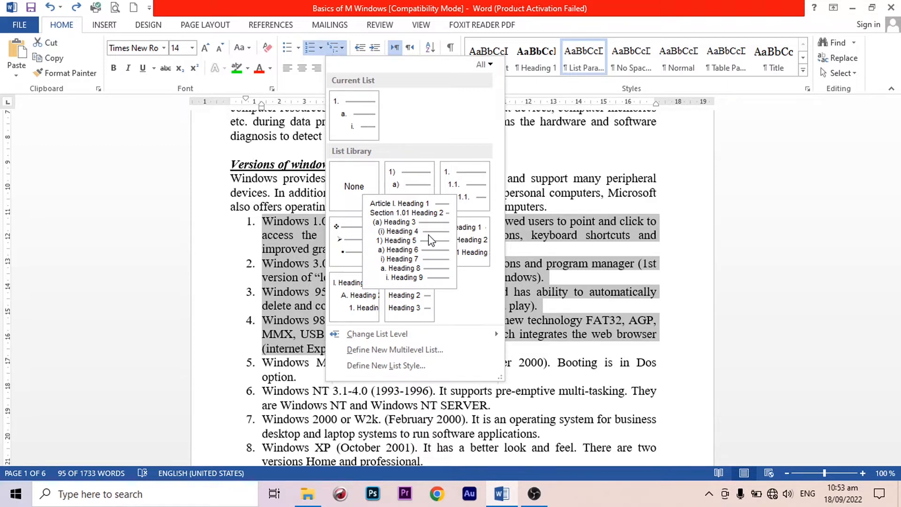
click(559, 272)
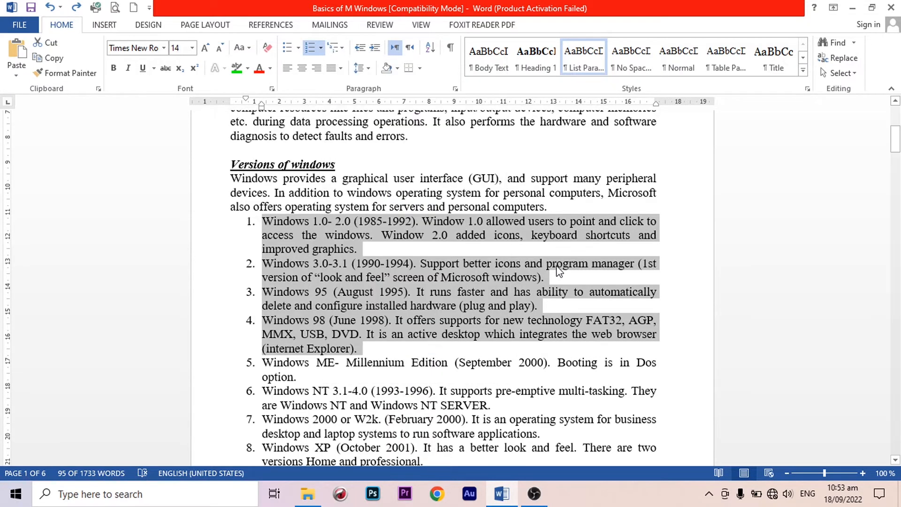
click(322, 292)
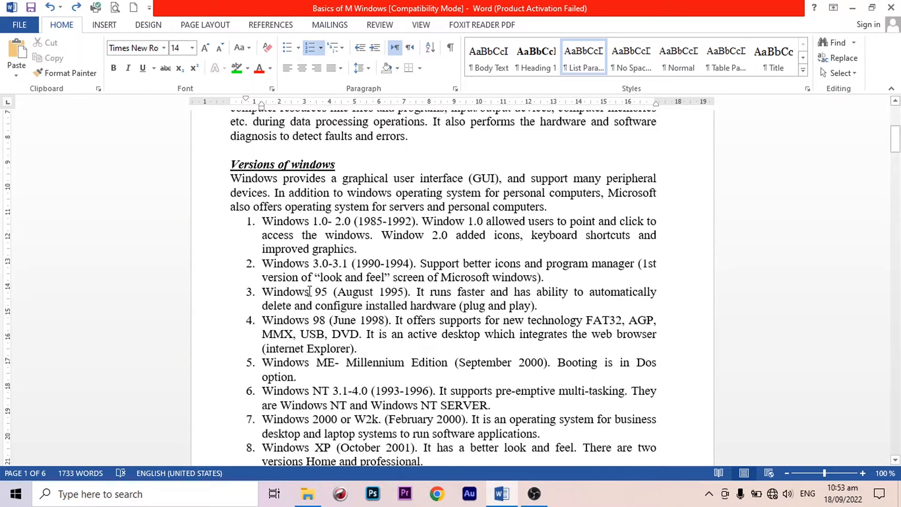
Step: Increase the indent of the paragraph beginning "All computers and computers like devices" by six levels
scroll(392, 313, up, 6)
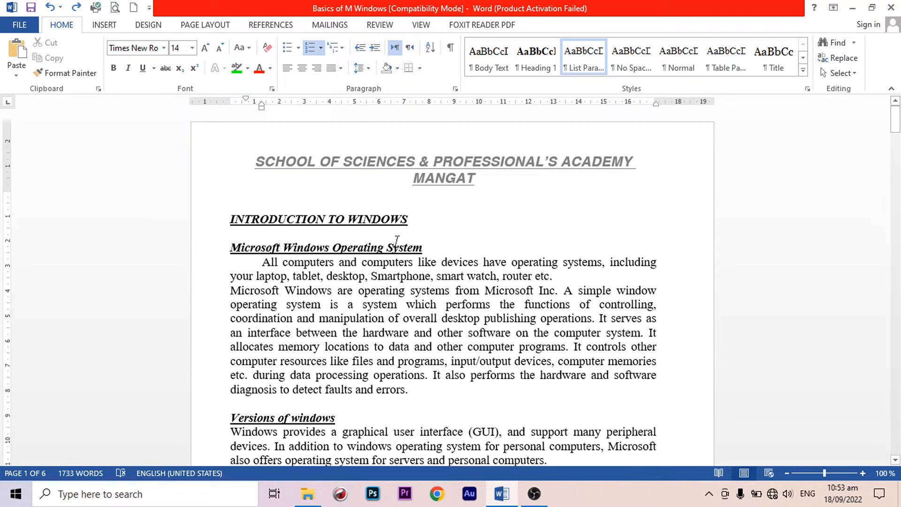
scroll(372, 276, down, 1)
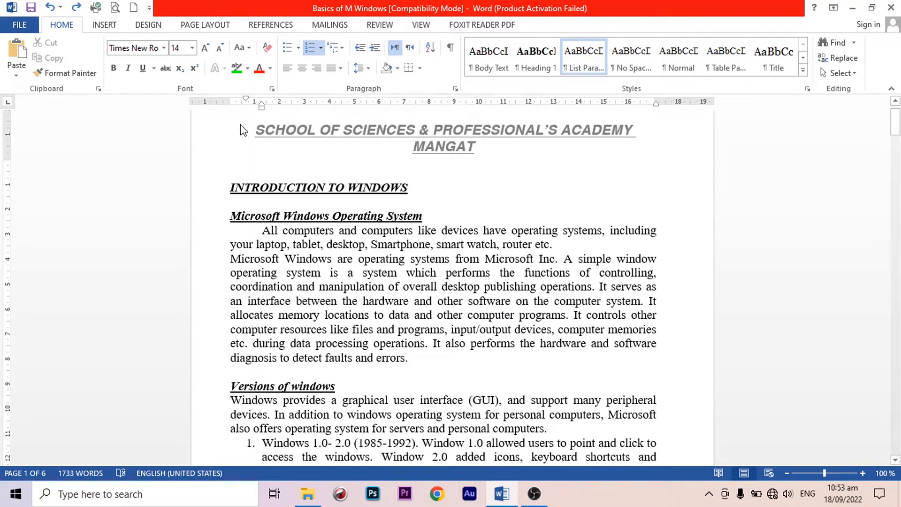
click(232, 257)
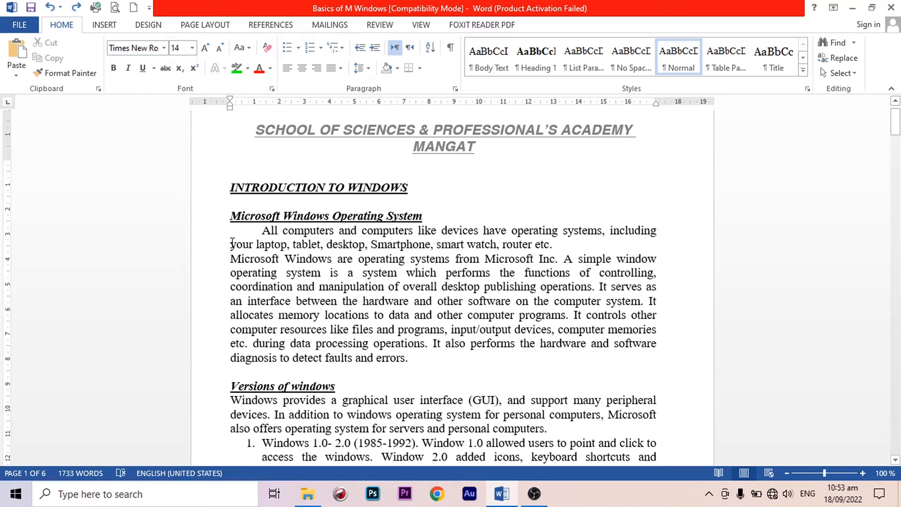
click(369, 49)
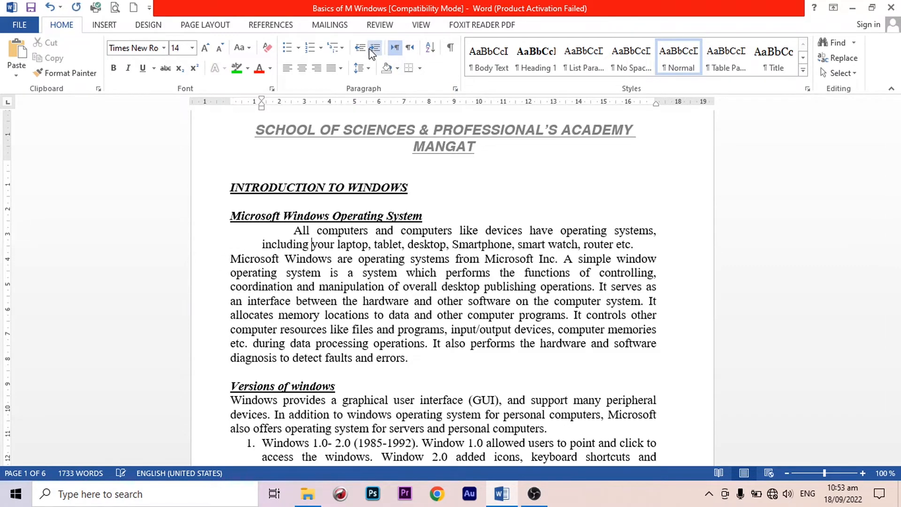
click(369, 49)
click(369, 48)
click(369, 48)
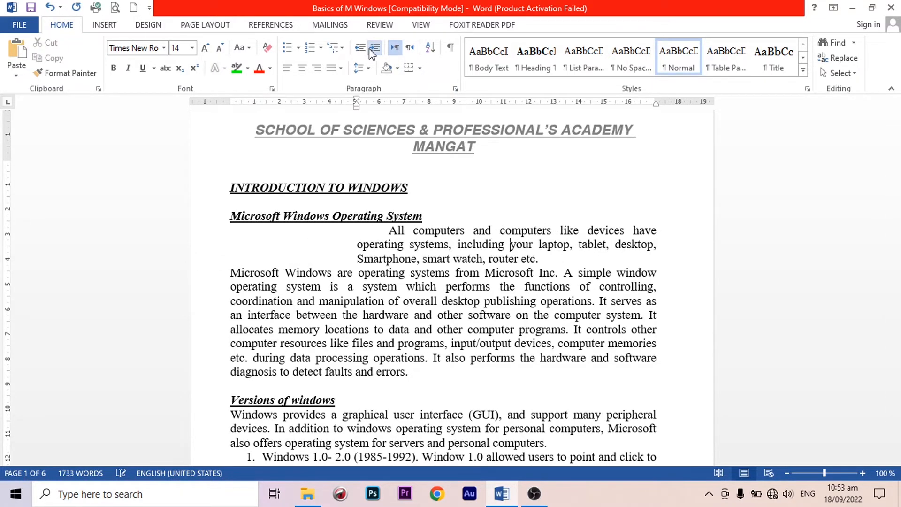
click(369, 49)
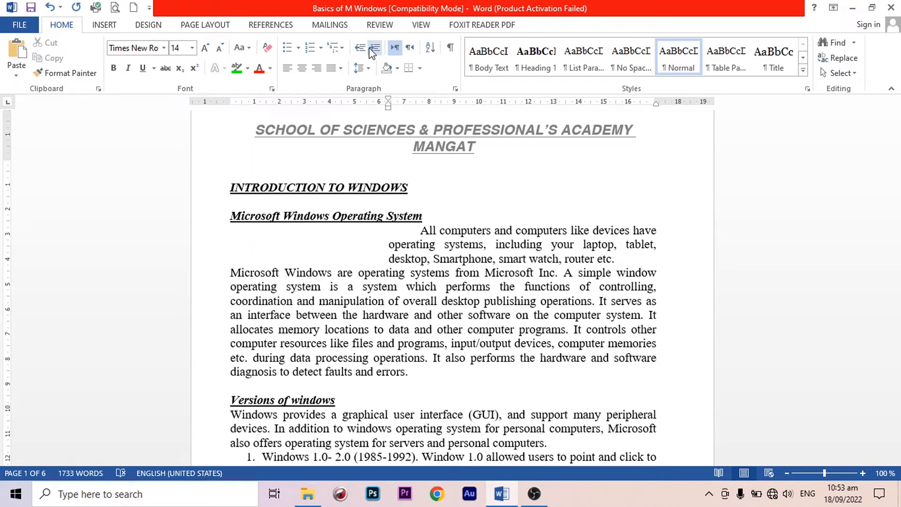
click(368, 48)
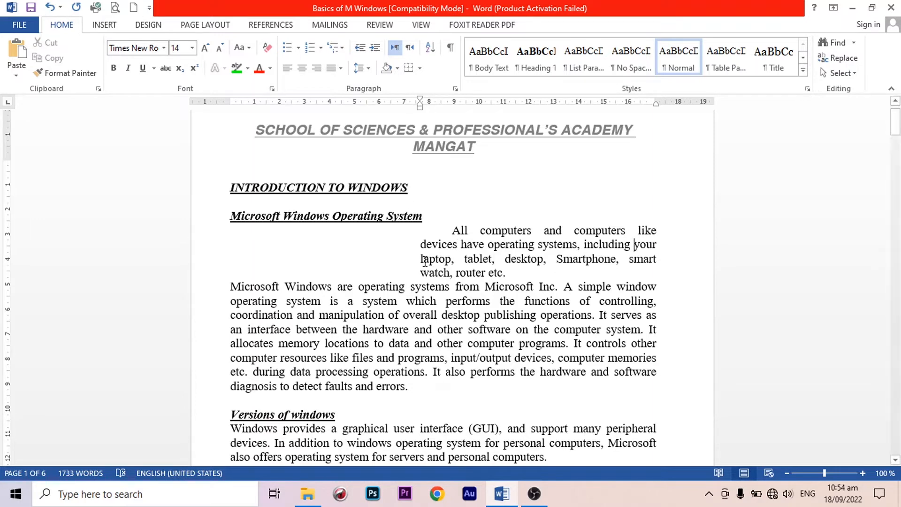
Step: Decrease the indent of the paragraph beginning "All computers and computers like devices" by six levels, back to the page margin
click(360, 51)
click(361, 53)
click(361, 52)
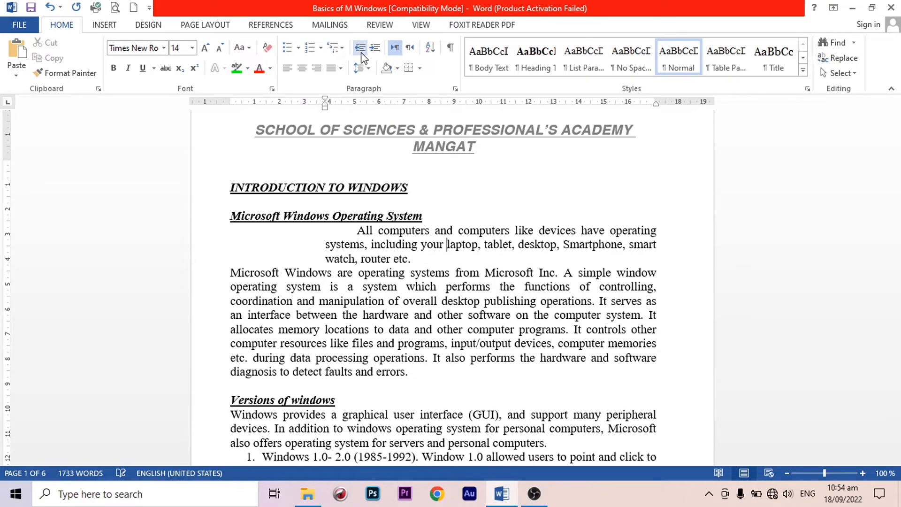
click(361, 53)
click(362, 52)
click(362, 52)
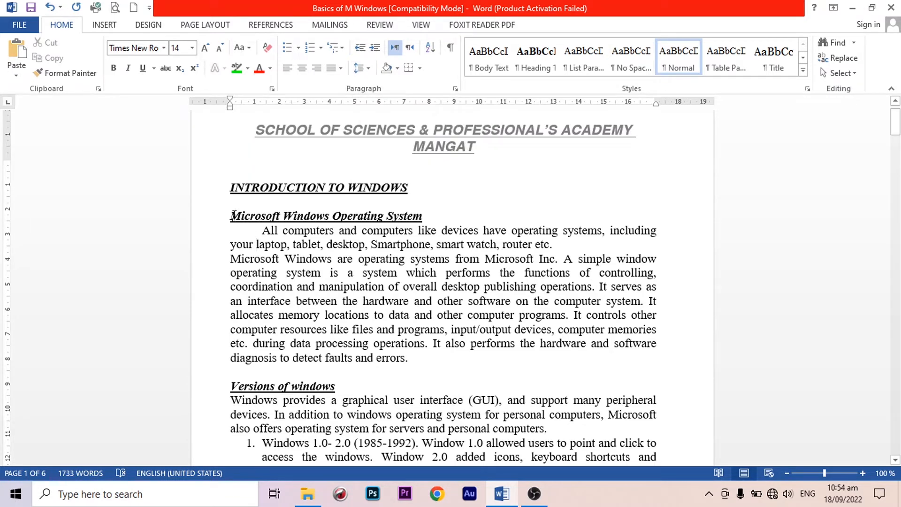
Step: View the line spacing choices for the Microsoft Windows Operating System heading and the first line beneath it
drag(248, 218, 659, 223)
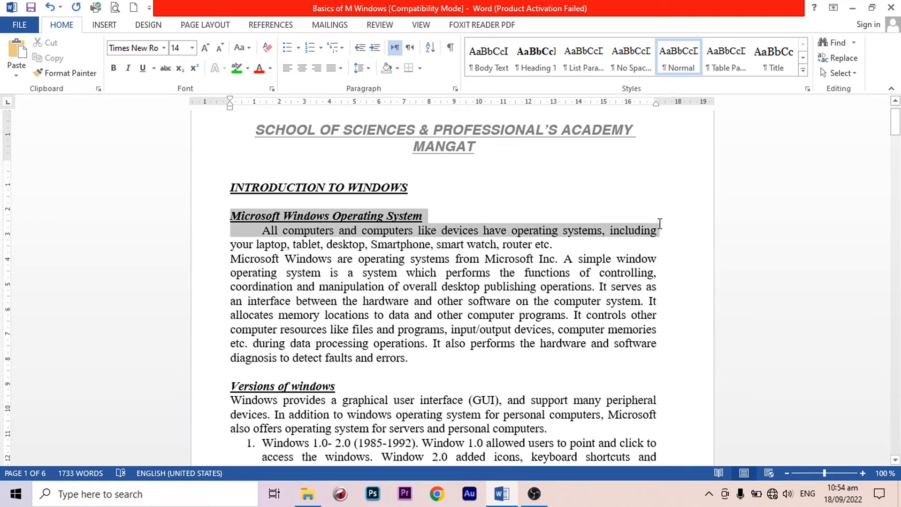
click(369, 69)
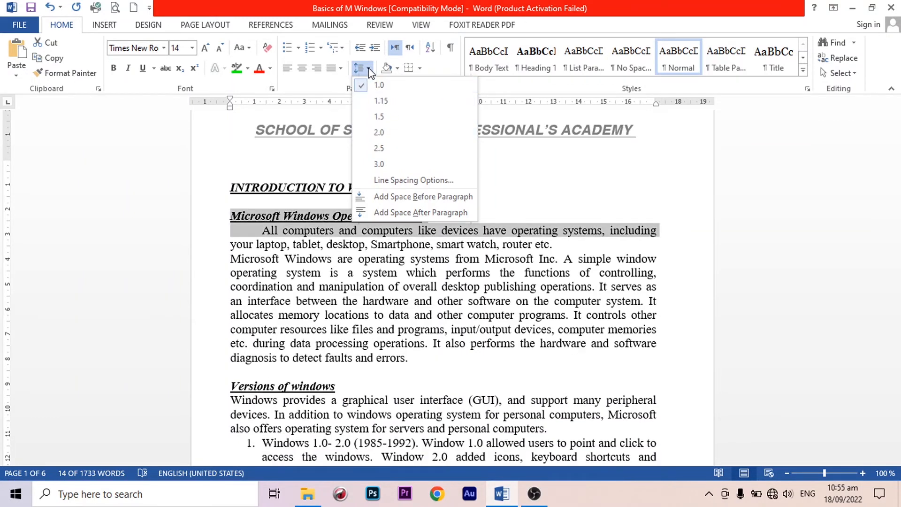
click(369, 71)
click(369, 72)
click(366, 73)
click(348, 253)
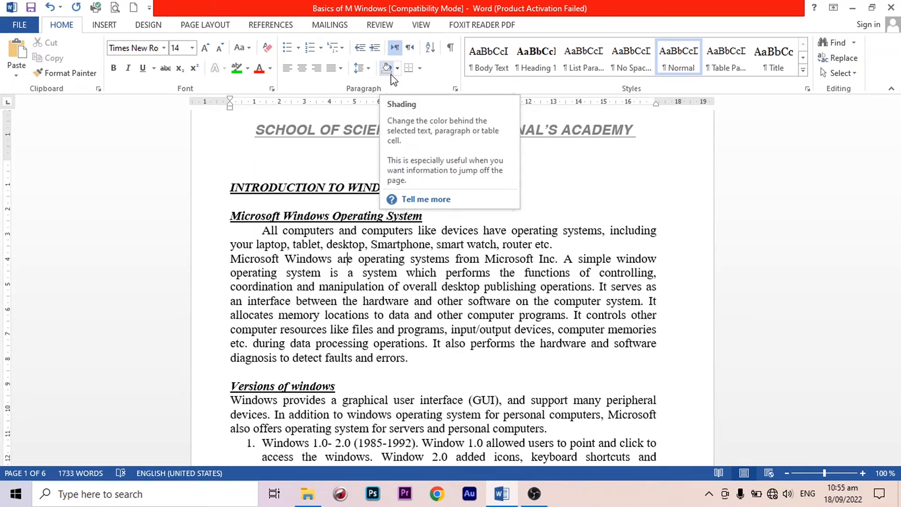
click(328, 287)
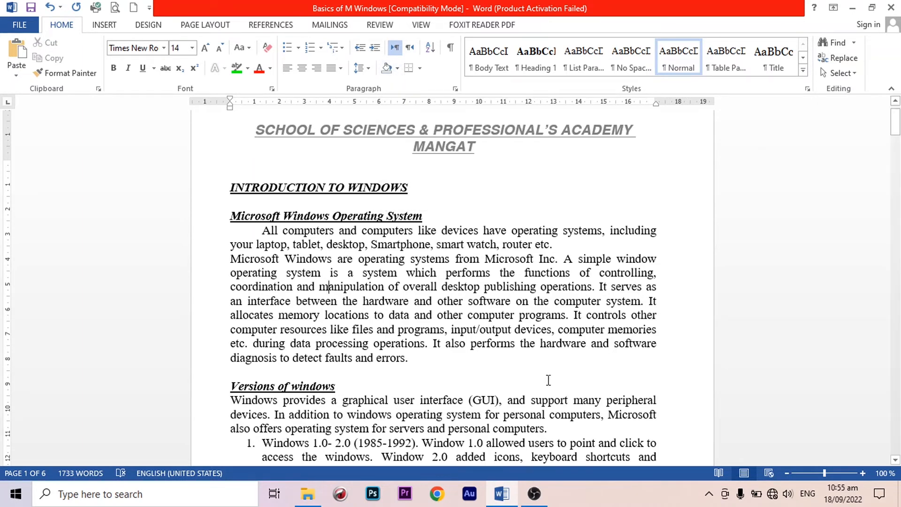
Step: Preview a light blue shading on both paragraphs under the Microsoft Windows Operating System heading, and view the border choices for them
drag(424, 364, 270, 223)
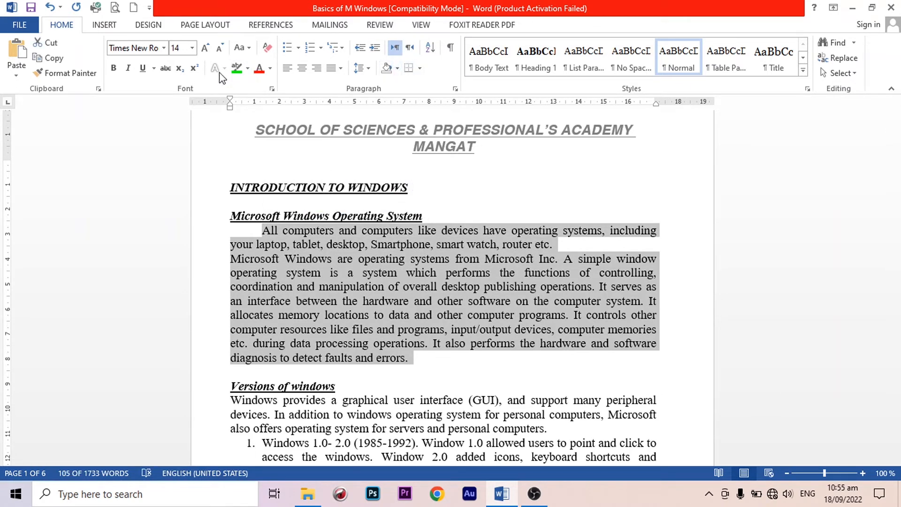
click(397, 68)
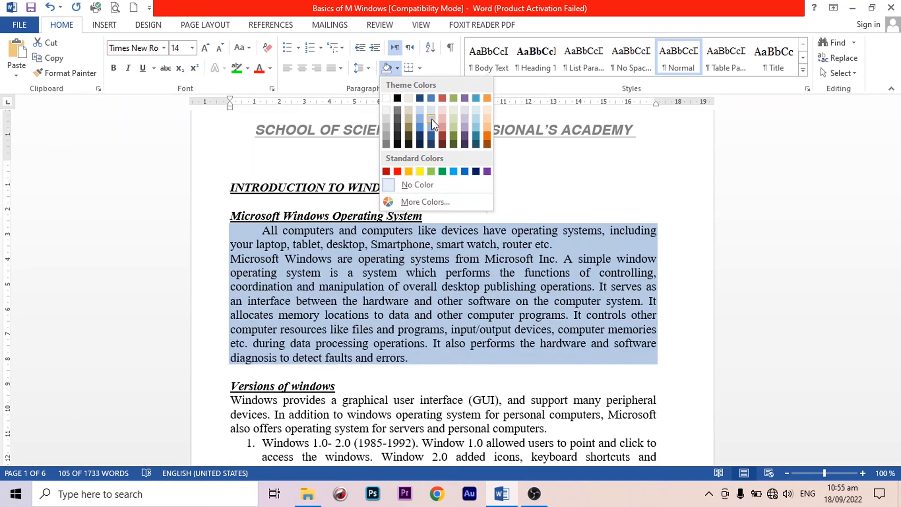
click(419, 68)
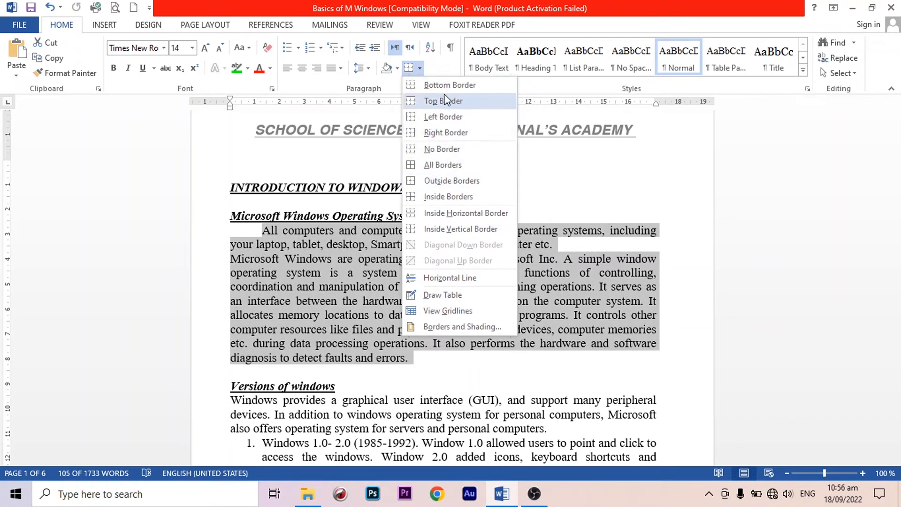
click(420, 69)
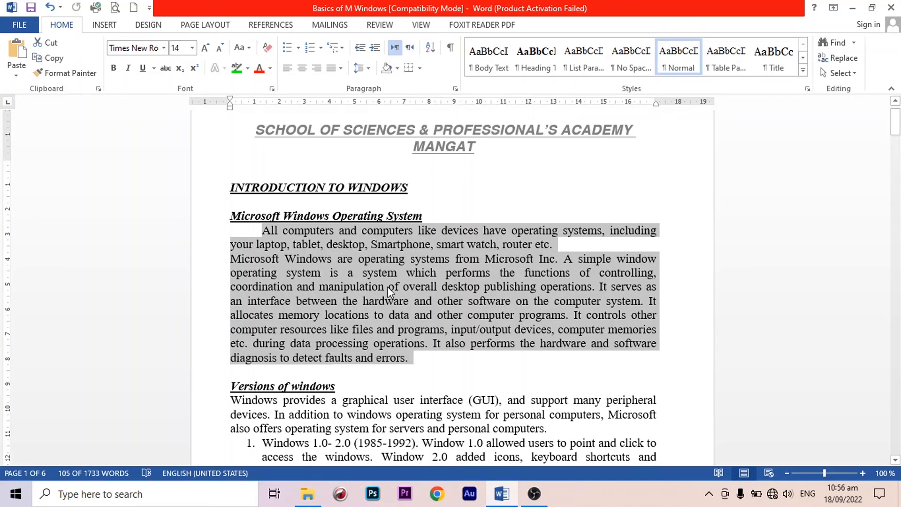
Step: Try right-to-left text direction on the two selected paragraphs, and return them to left-to-right
click(393, 47)
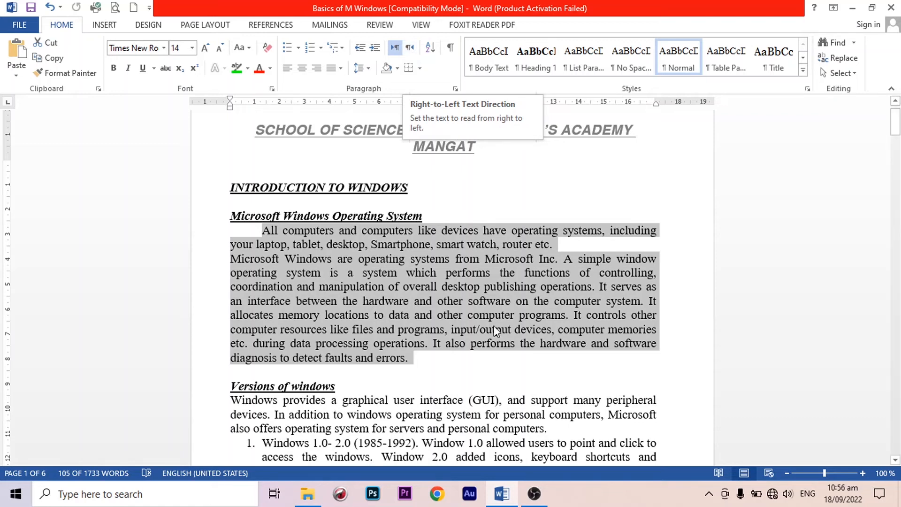
click(413, 51)
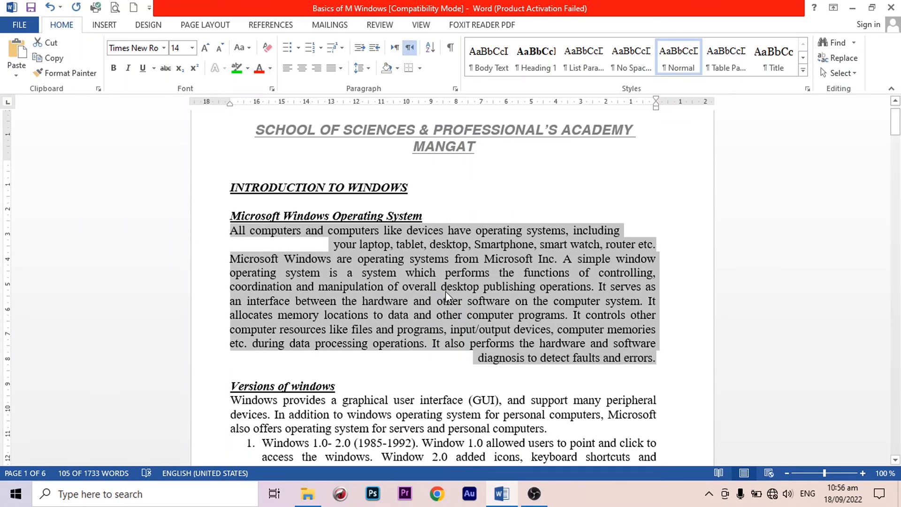
click(394, 50)
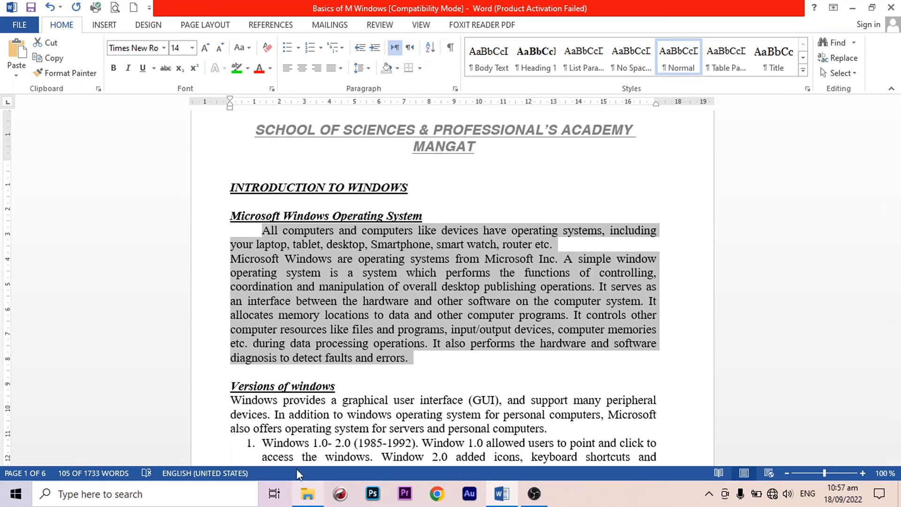
Step: Sort the numbered list of Windows versions under Versions of windows by paragraphs, as text, in descending order
scroll(329, 374, down, 4)
scroll(303, 383, down, 2)
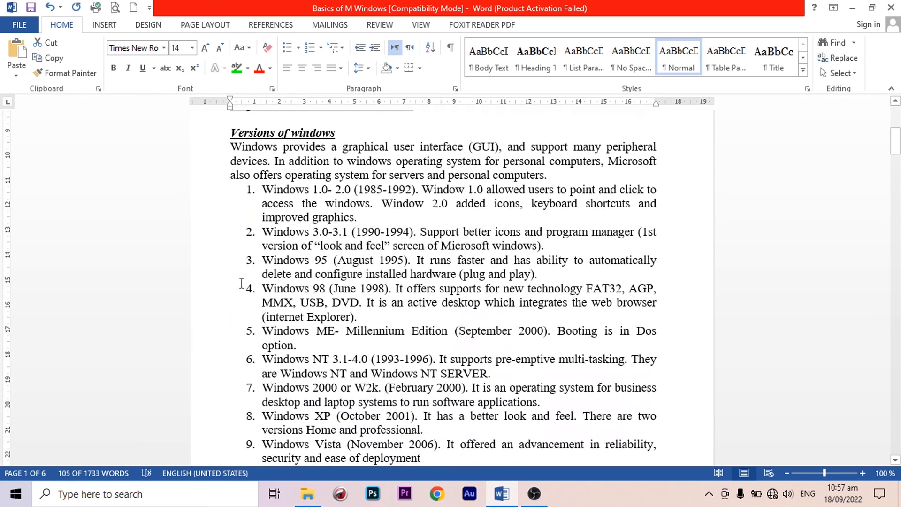
scroll(278, 375, down, 3)
scroll(238, 233, up, 2)
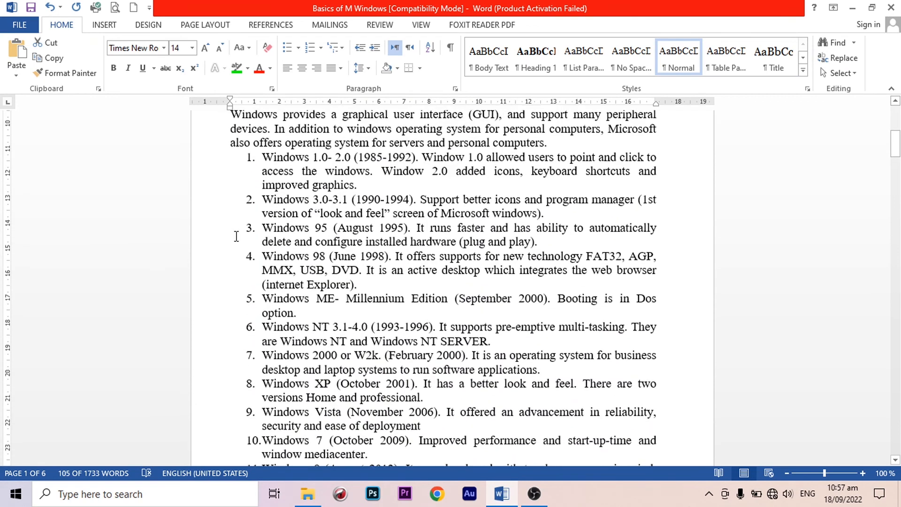
double_click(242, 162)
drag(266, 273, 670, 416)
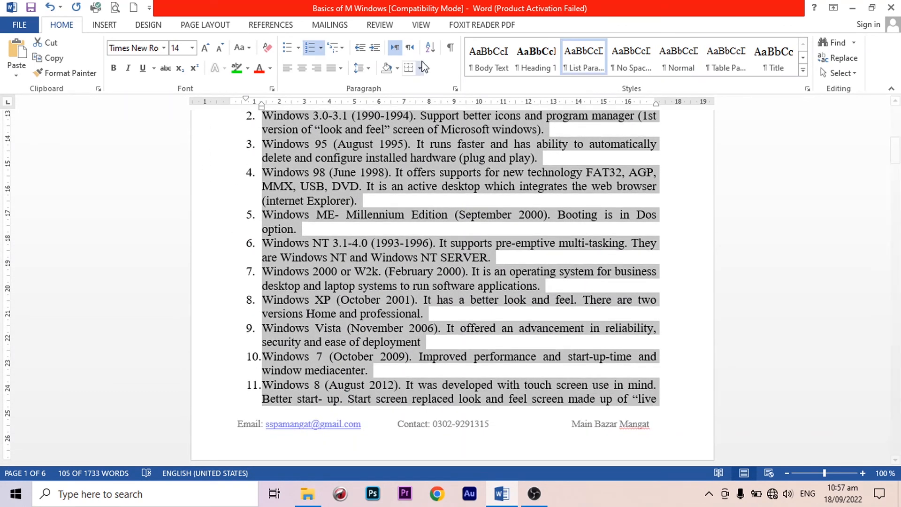
click(431, 48)
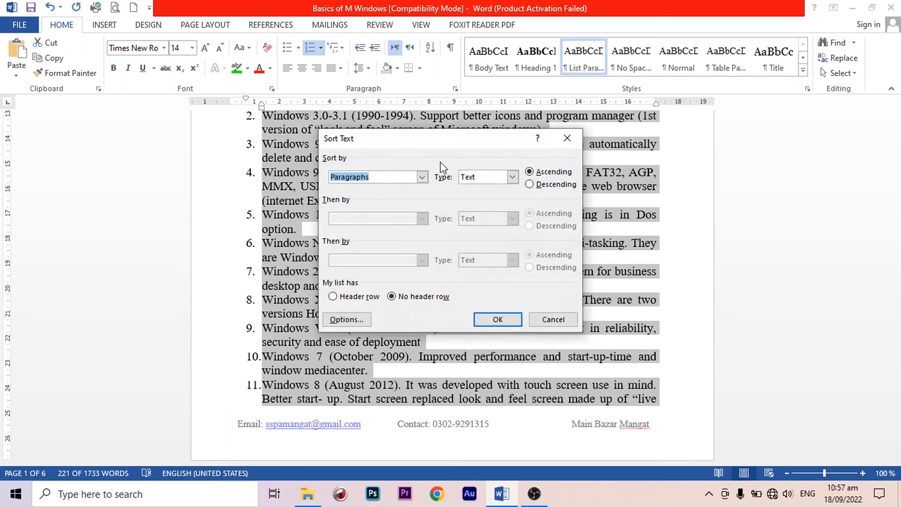
click(422, 176)
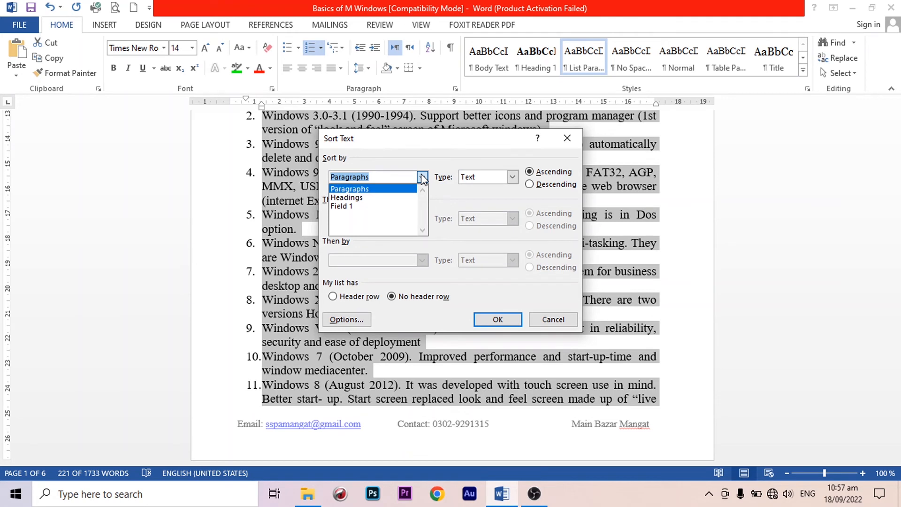
click(422, 176)
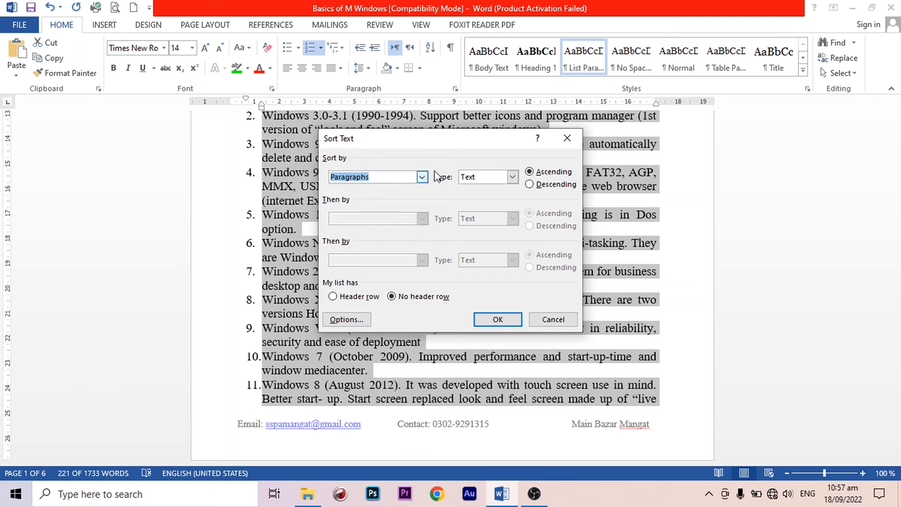
click(557, 184)
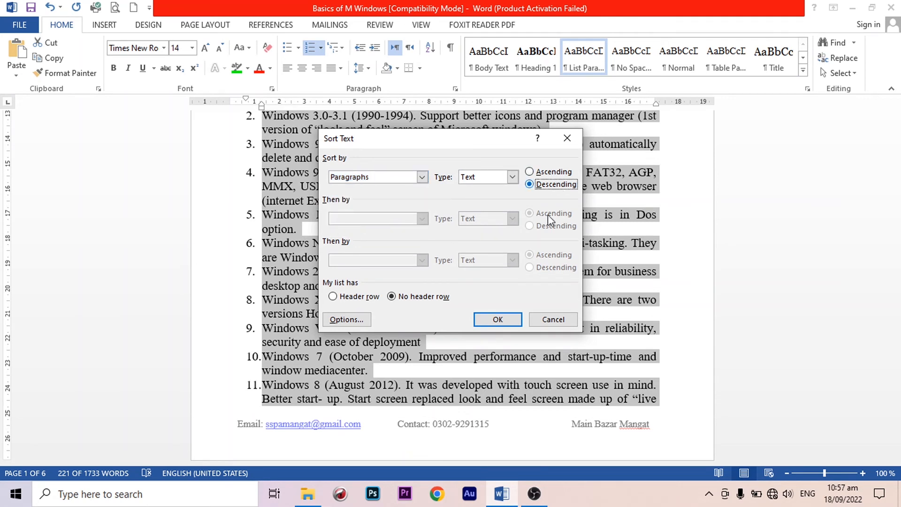
click(497, 320)
scroll(387, 284, up, 5)
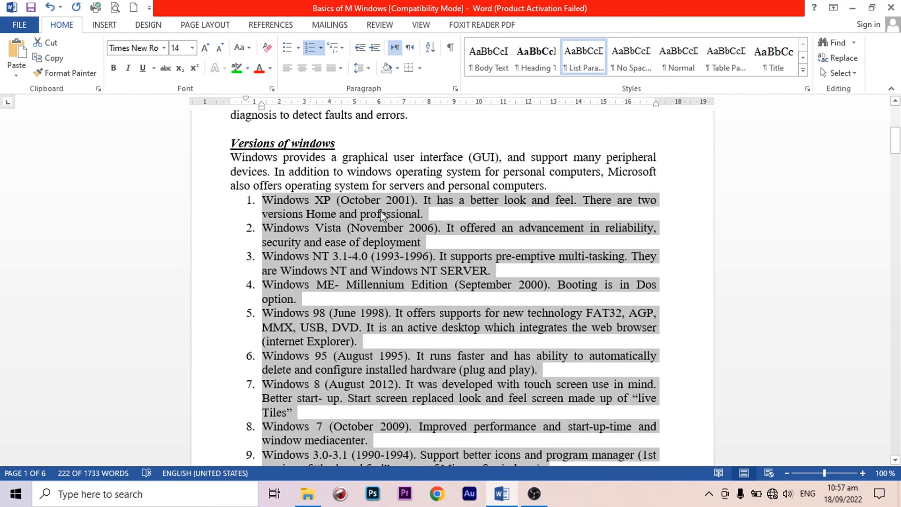
Step: Review the sorted list of Windows versions through its last item on the page, and undo the descending sort
scroll(451, 237, down, 4)
scroll(451, 238, down, 2)
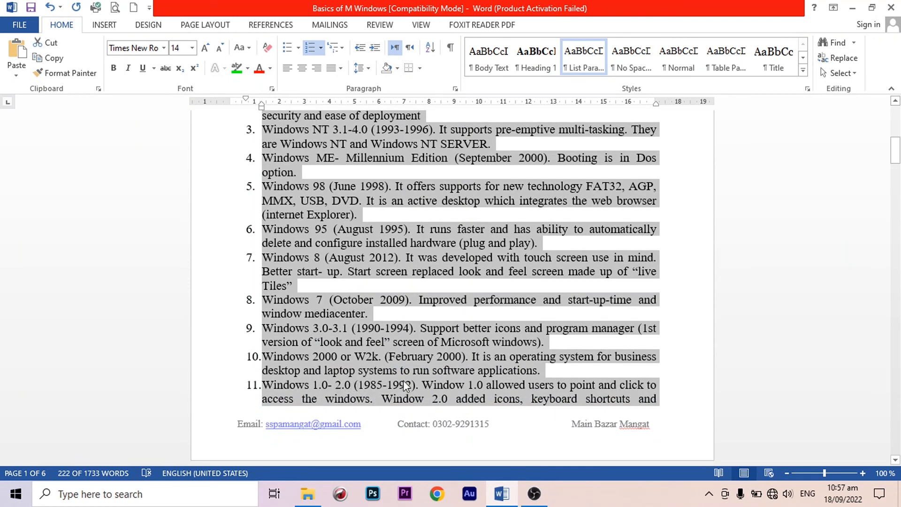
scroll(435, 384, up, 4)
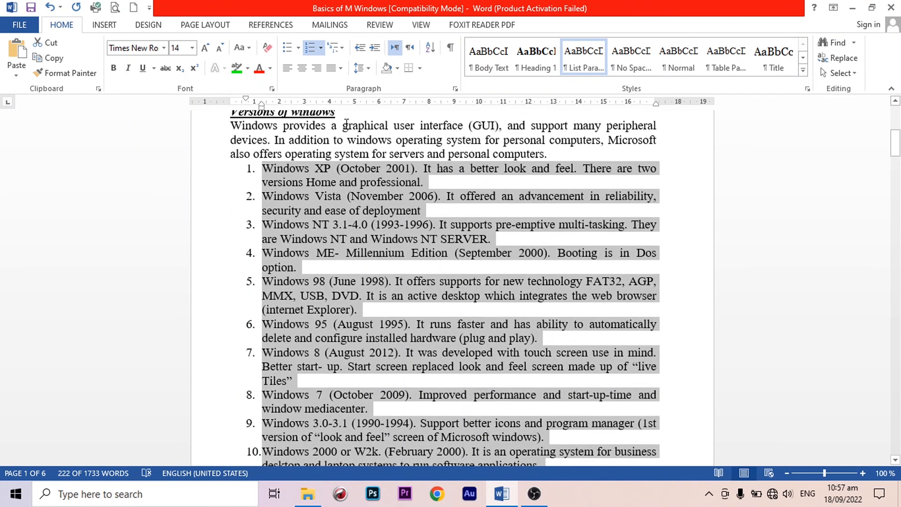
key(ctrl+z)
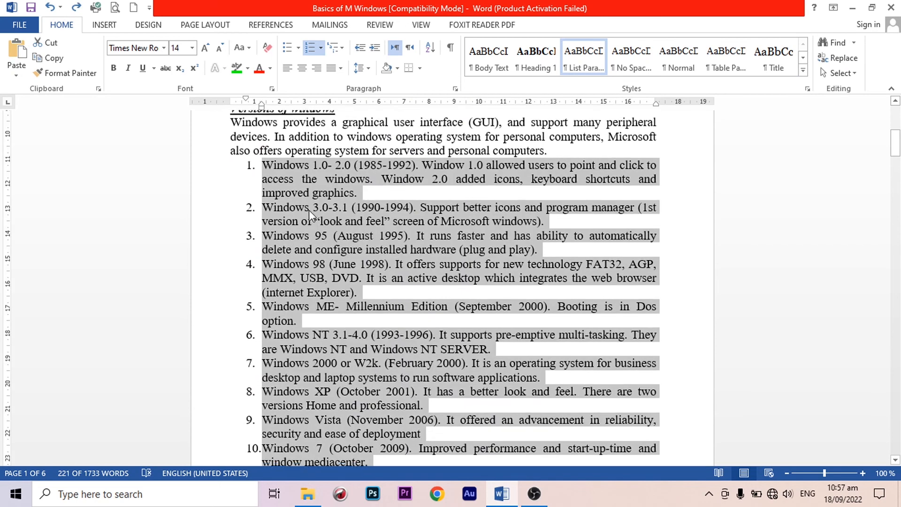
Step: Repeat the descending text sort by paragraphs on the selected Windows versions list, and look through the reordered items
scroll(334, 307, down, 3)
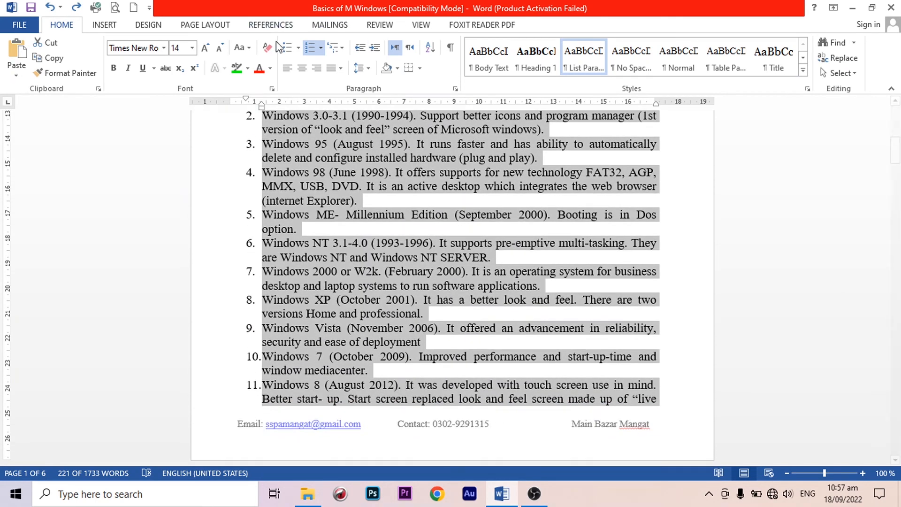
click(430, 49)
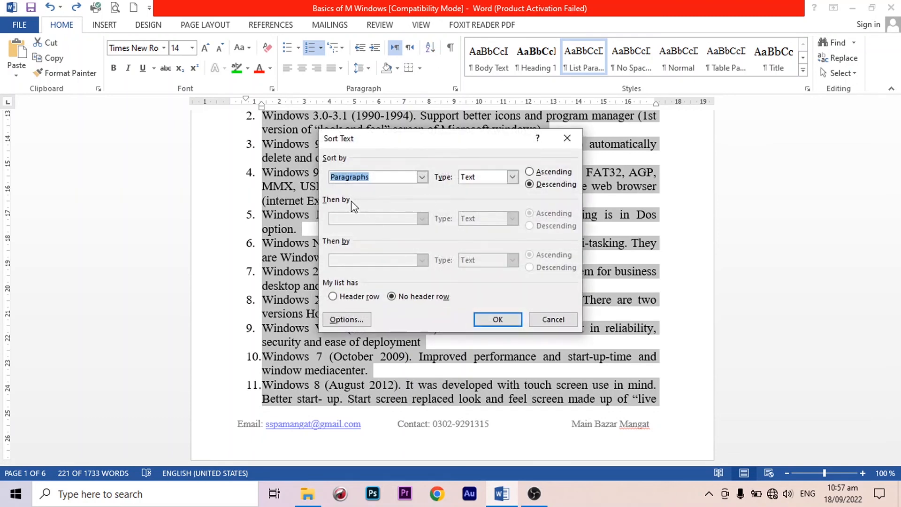
click(499, 319)
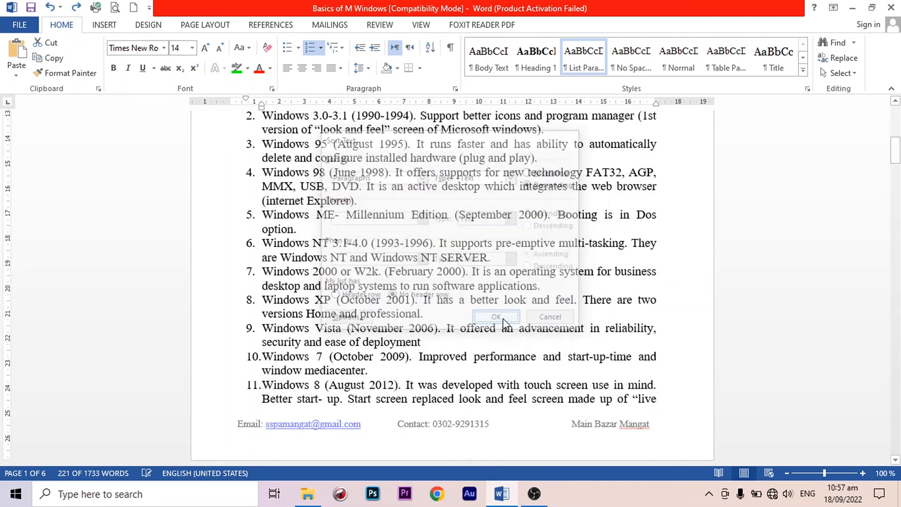
scroll(338, 194, up, 3)
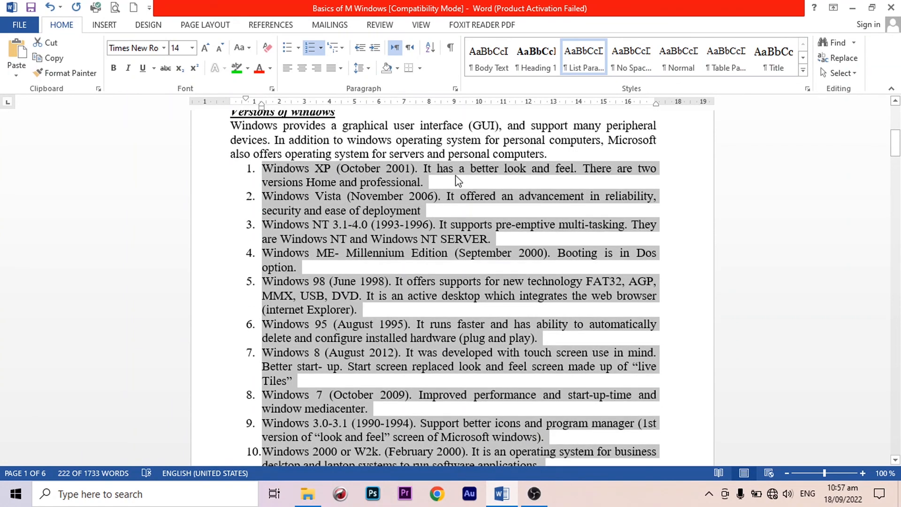
scroll(313, 237, down, 1)
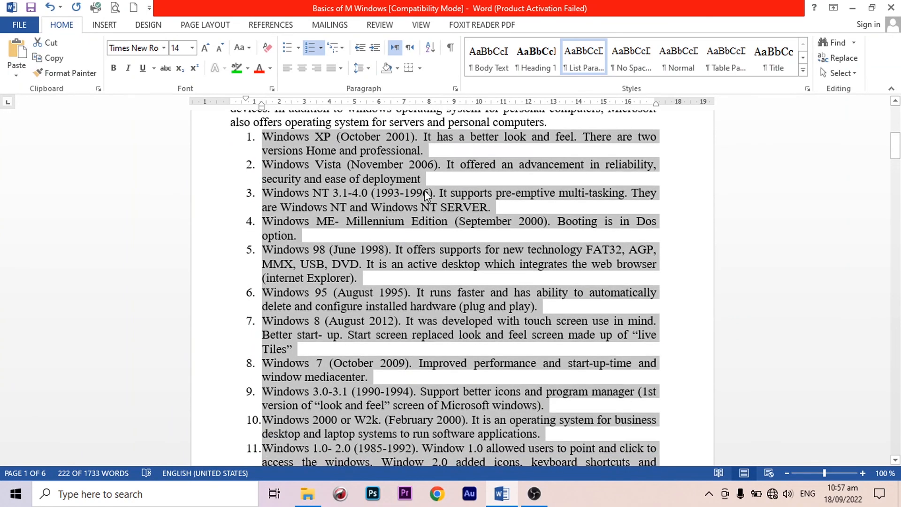
scroll(295, 265, down, 2)
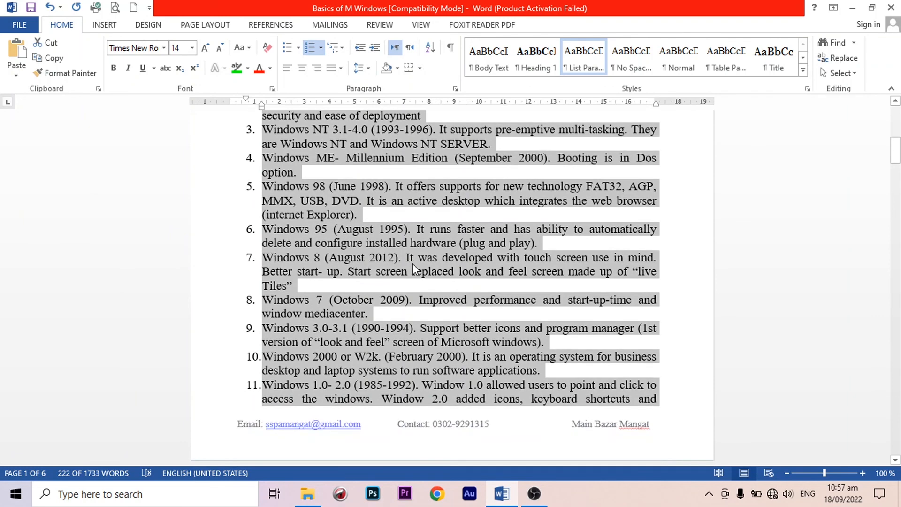
scroll(392, 257, down, 2)
Step: Undo the repeated sort of the Windows versions list and return to the list's first item
key(ctrl+z)
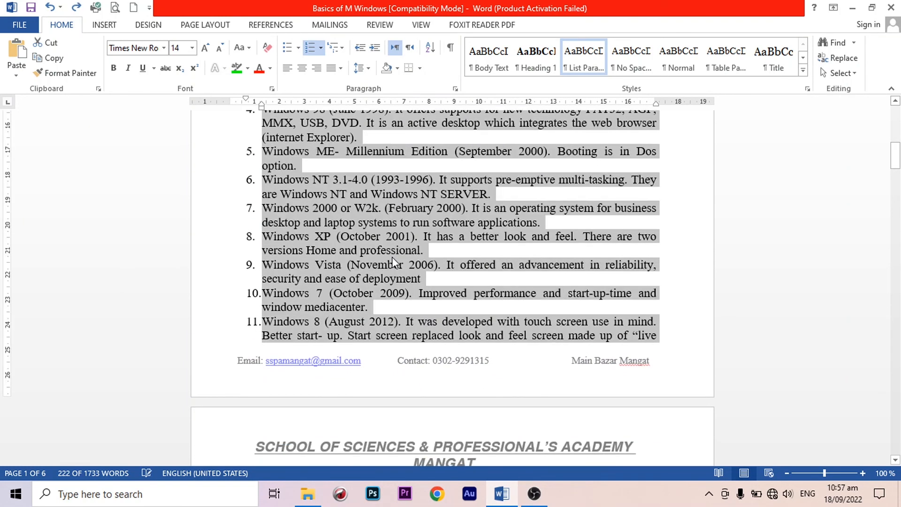
scroll(501, 241, up, 6)
scroll(341, 240, up, 1)
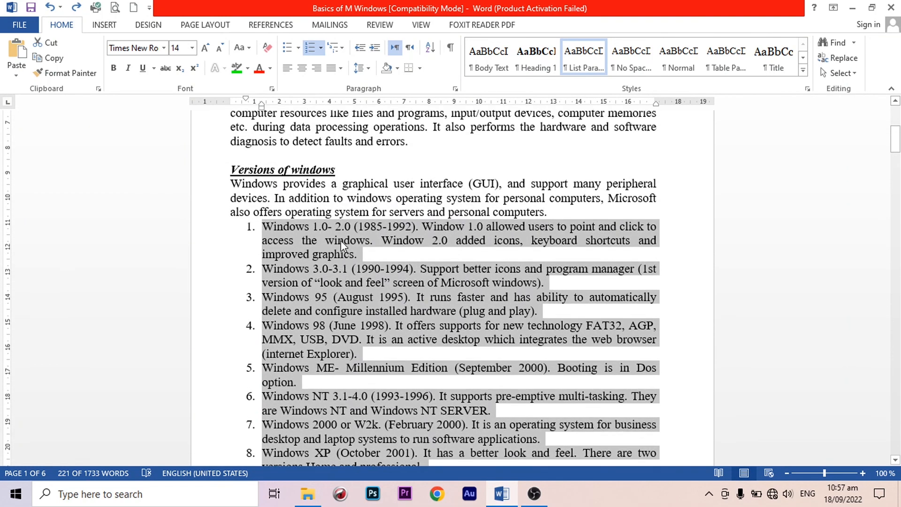